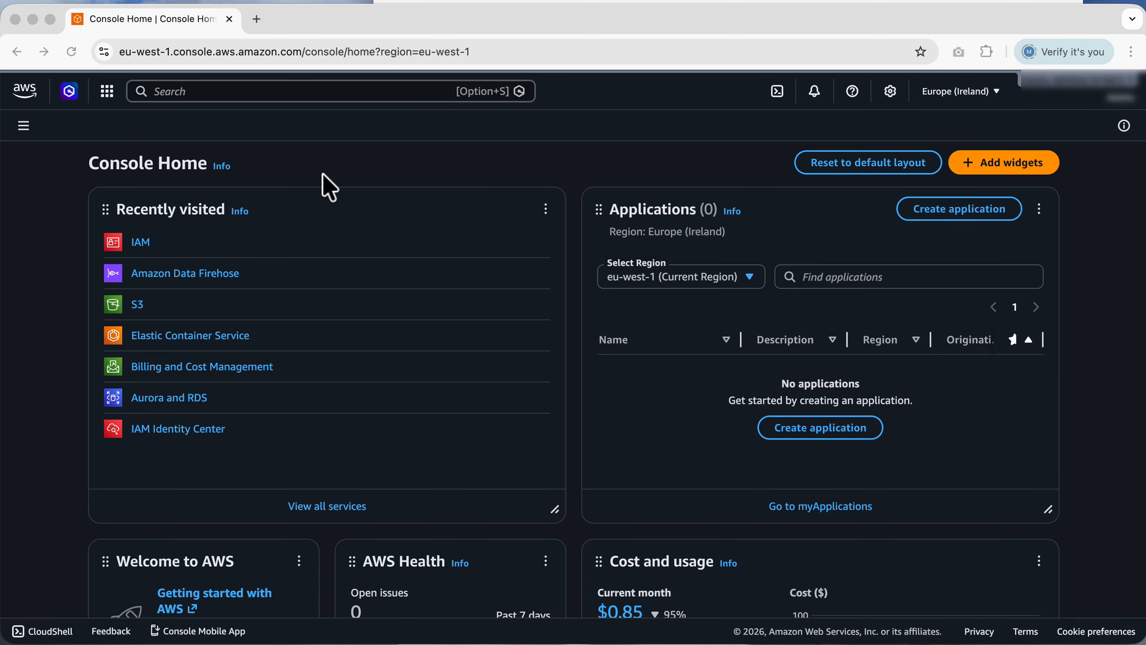
Step: Open Amazon Data Firehose in a new browser tab and start creating a Firehose stream
left_click(224, 90)
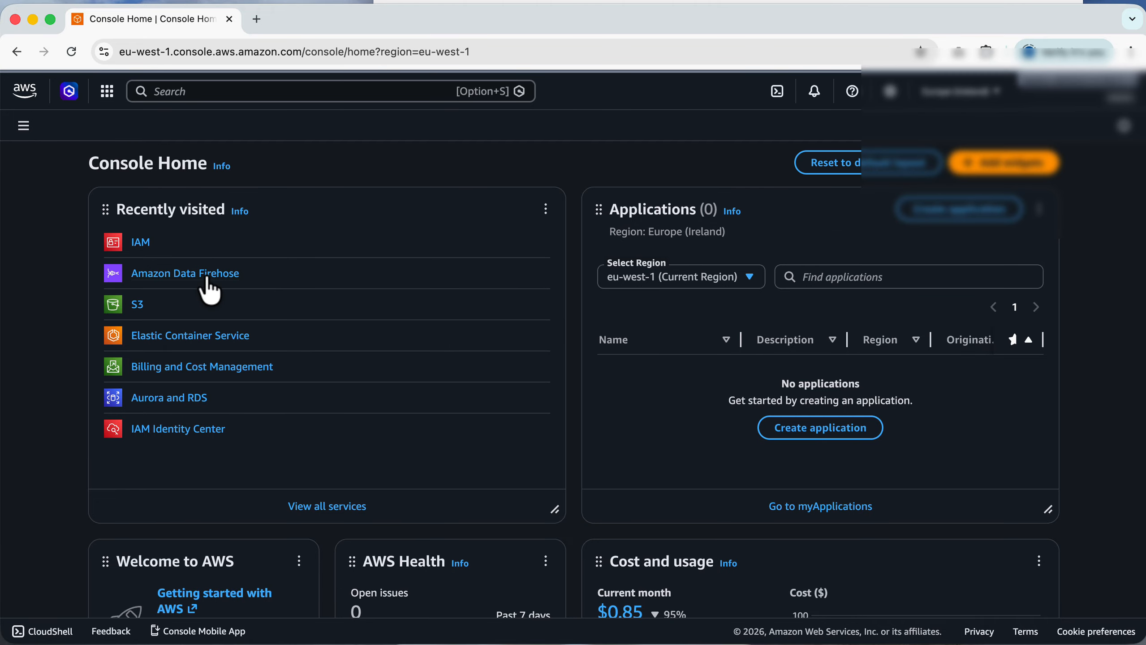
left_click(207, 277, "super")
key("ctrl+Tab")
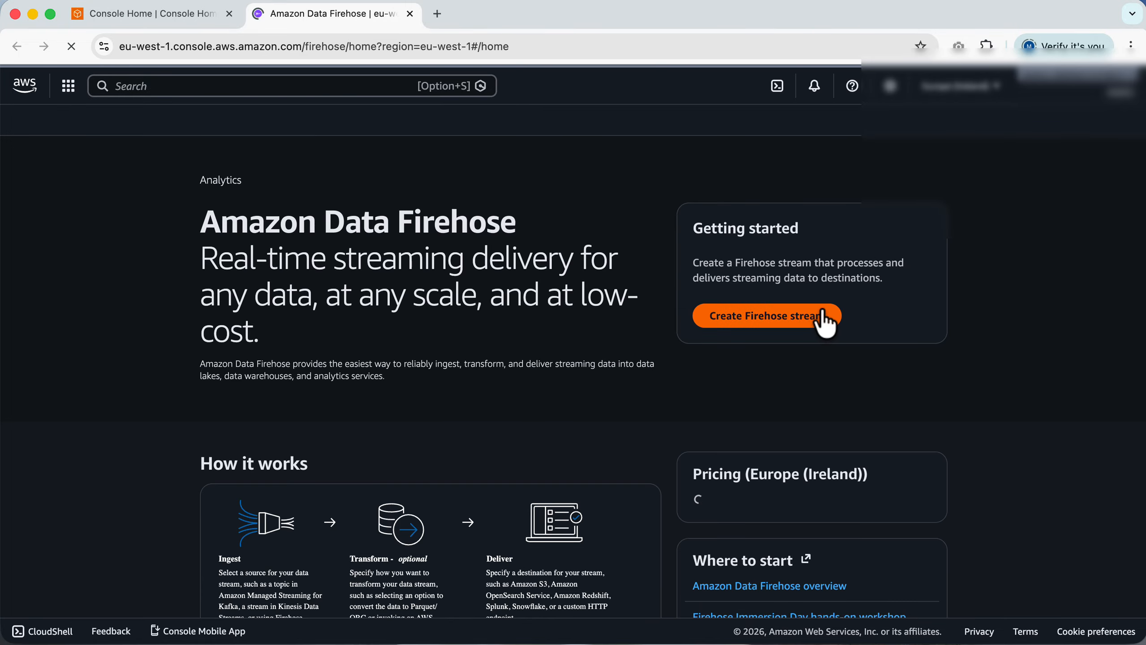
left_click(822, 316)
Step: Set the Firehose stream's source to Direct PUT and its destination to Amazon S3
left_click(415, 411)
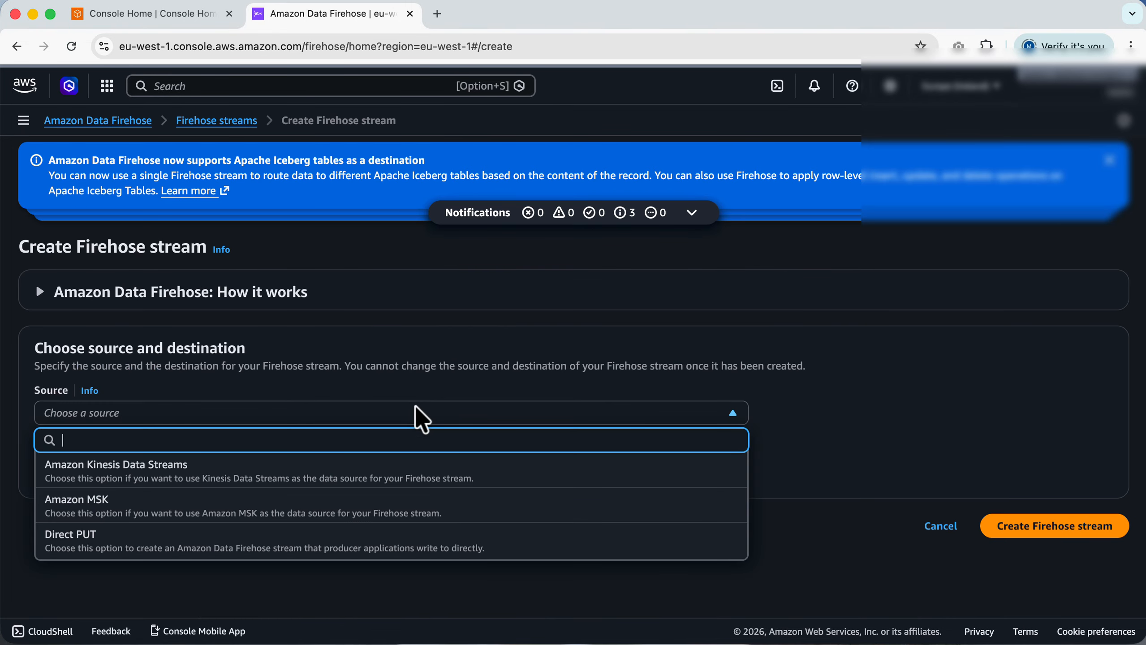
left_click(199, 538)
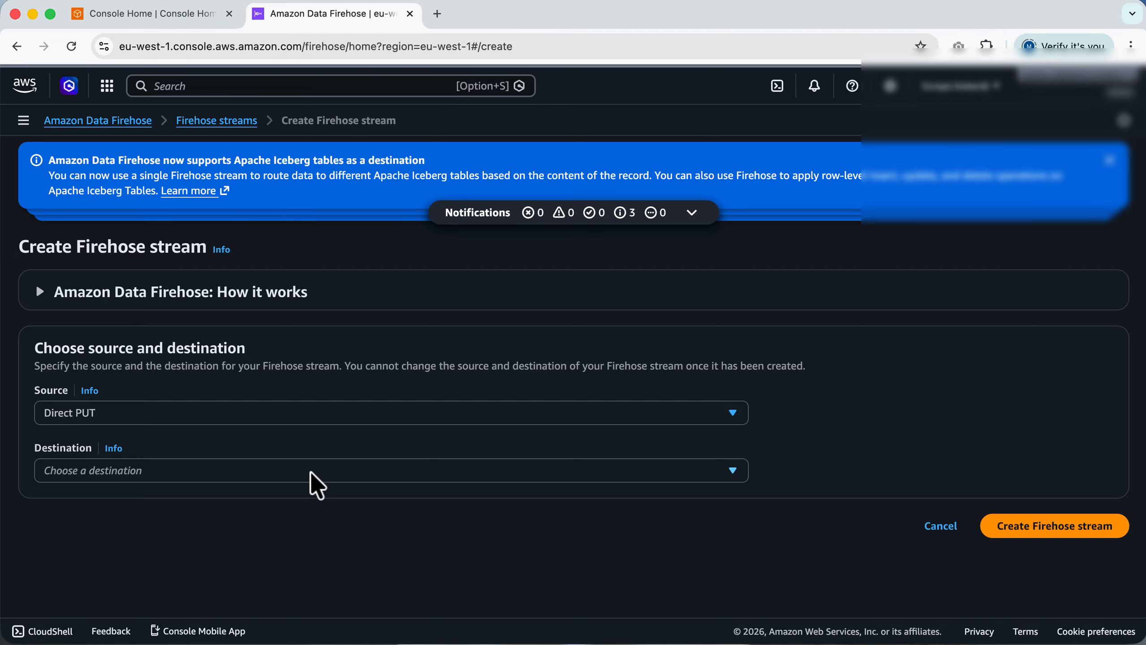
left_click(317, 485)
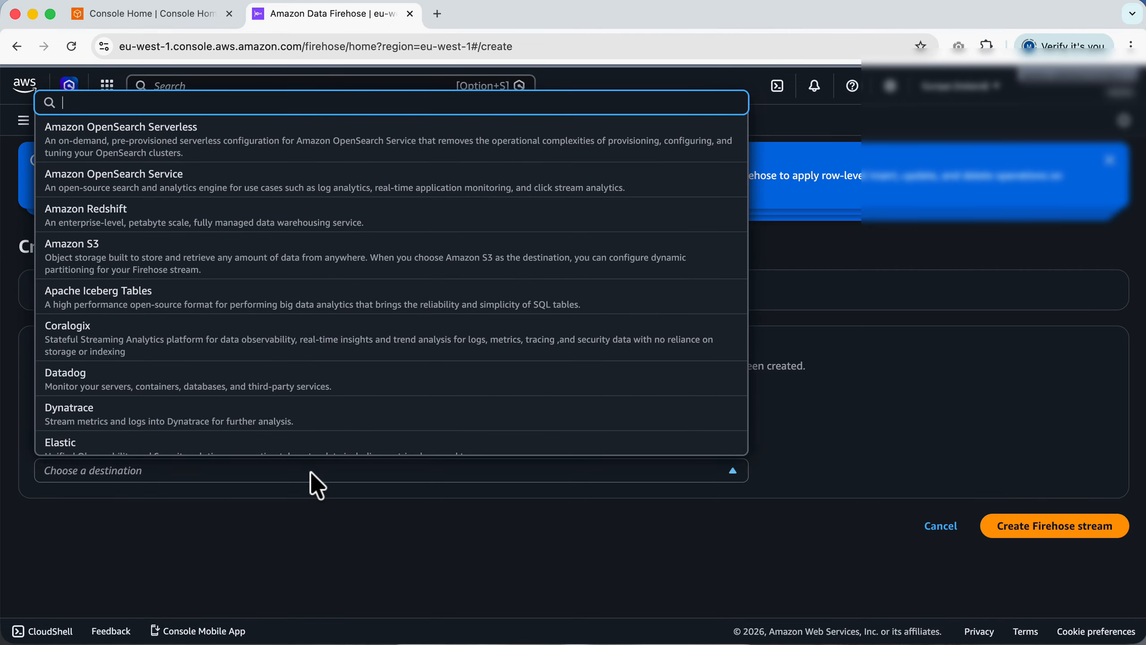
left_click(281, 271)
Step: Rename the Firehose stream as Databaaba-AMS-Stream
scroll(317, 533, "down", 7)
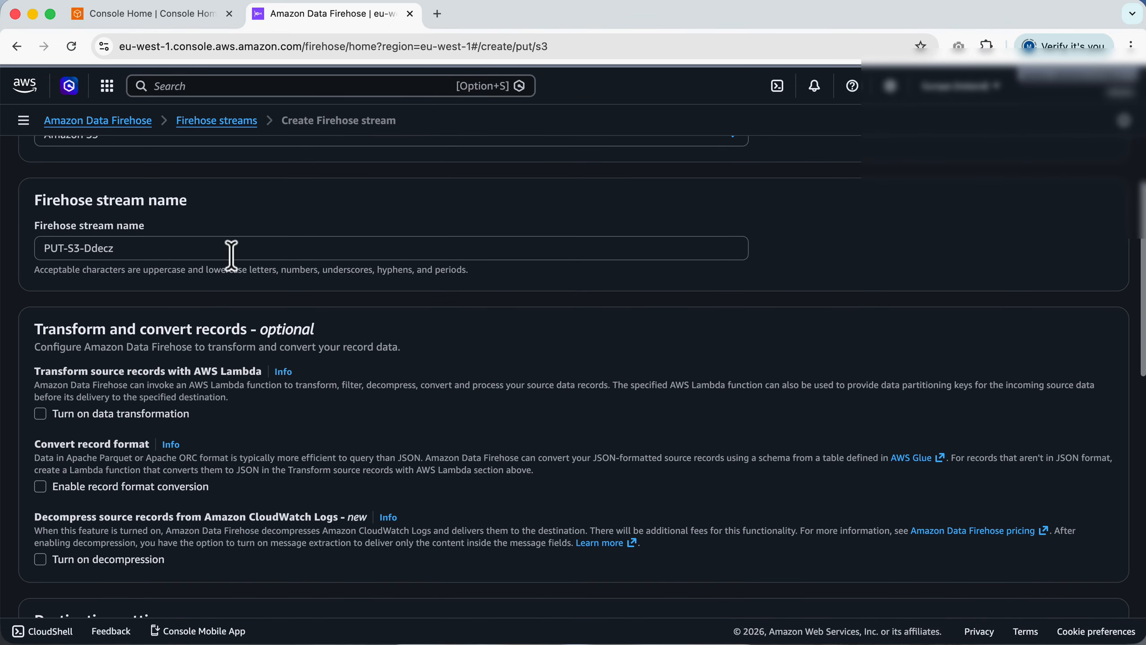
left_click(231, 256)
key("super+a")
type("D")
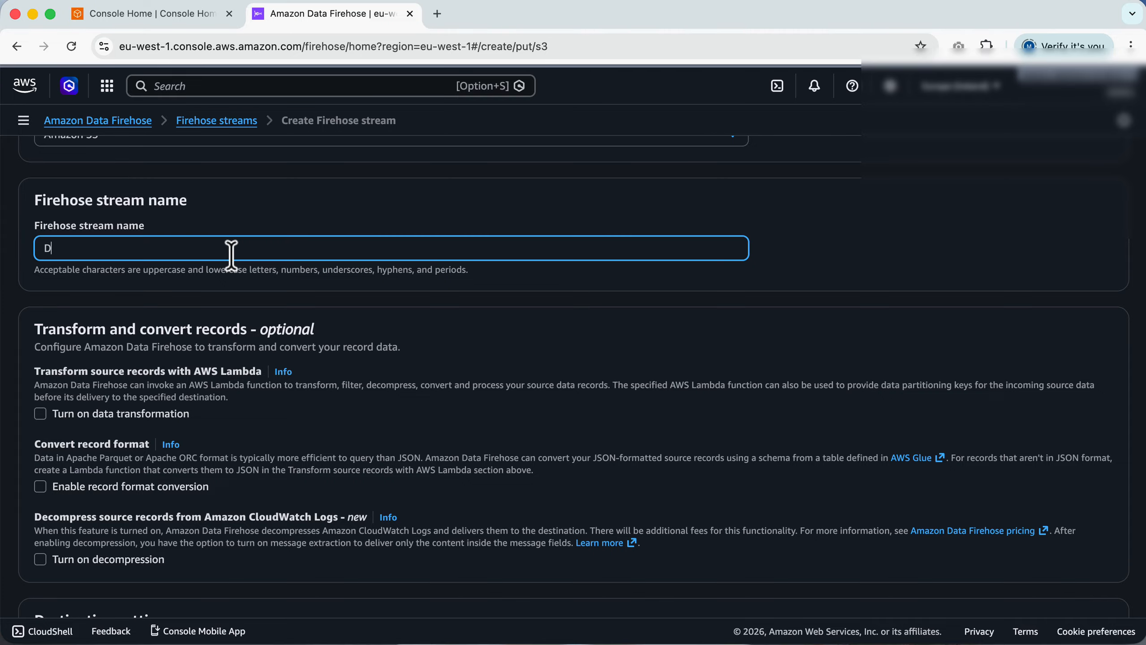
type("atabaaba-AMS-F")
key("BackSpace")
type("Stream")
Step: Start a new S3 bucket from the stream's destination settings and name it ams-data-stream-ams
scroll(396, 383, "down", 12)
scroll(396, 384, "down", 3)
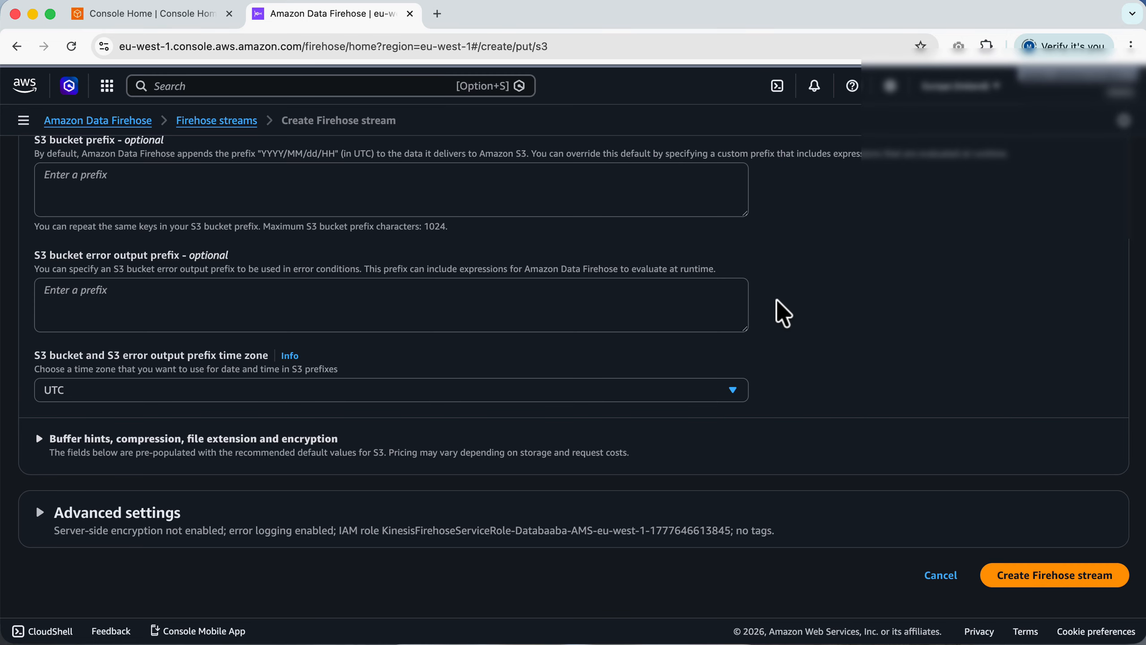
scroll(784, 313, "up", 15)
scroll(784, 313, "down", 5)
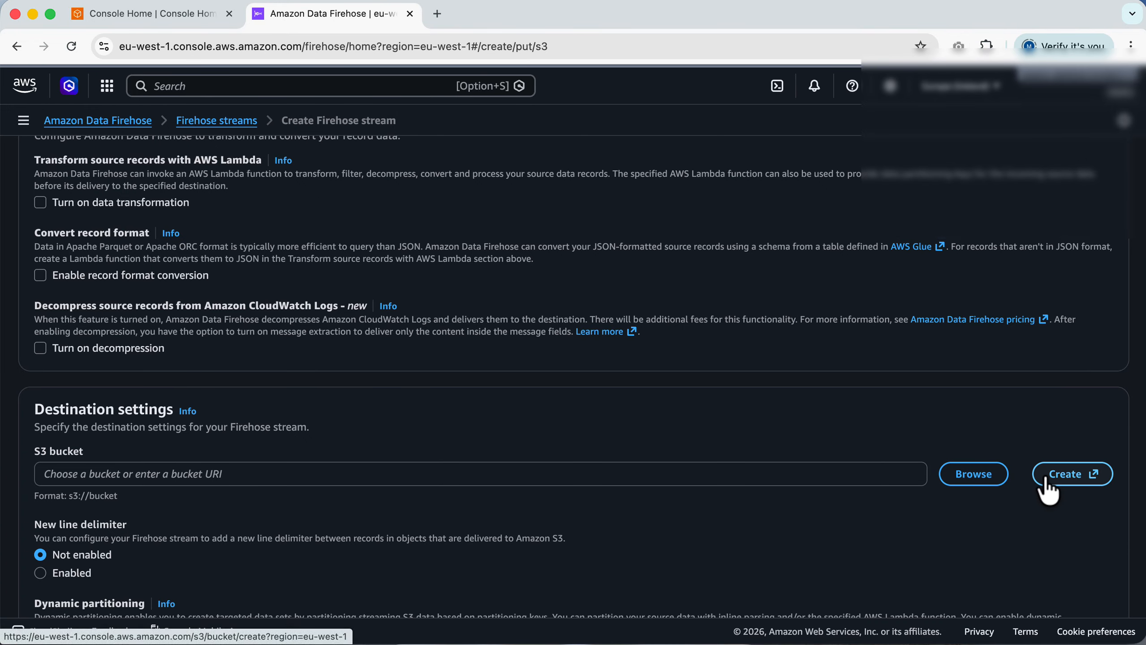
left_click(1048, 491)
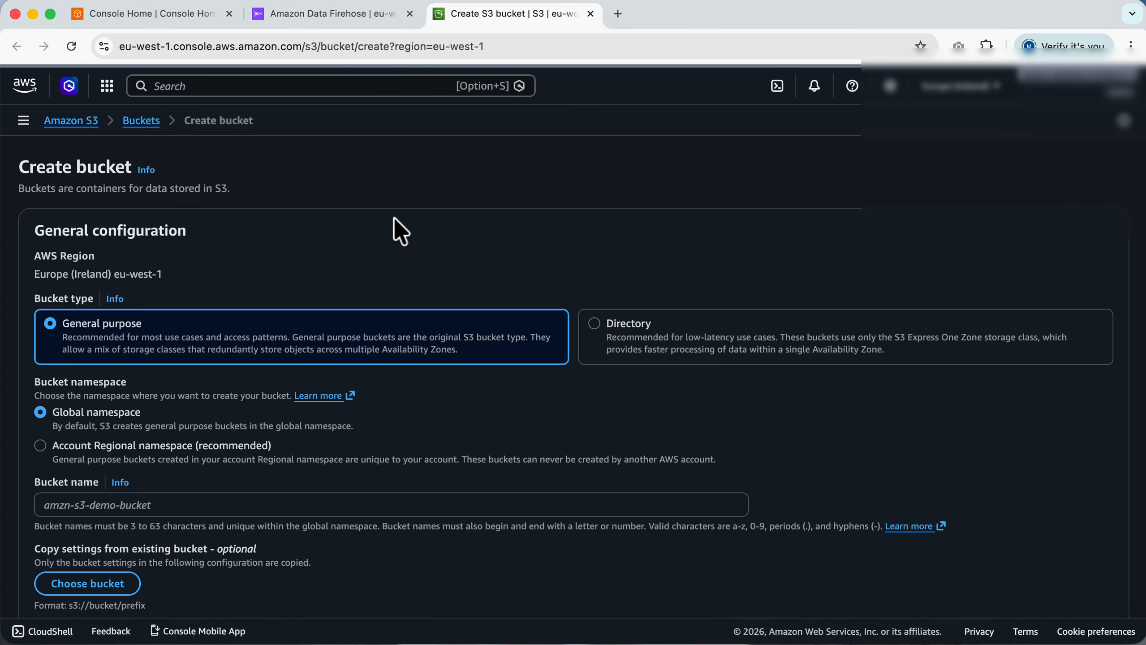
scroll(395, 231, "down", 2)
left_click(263, 468)
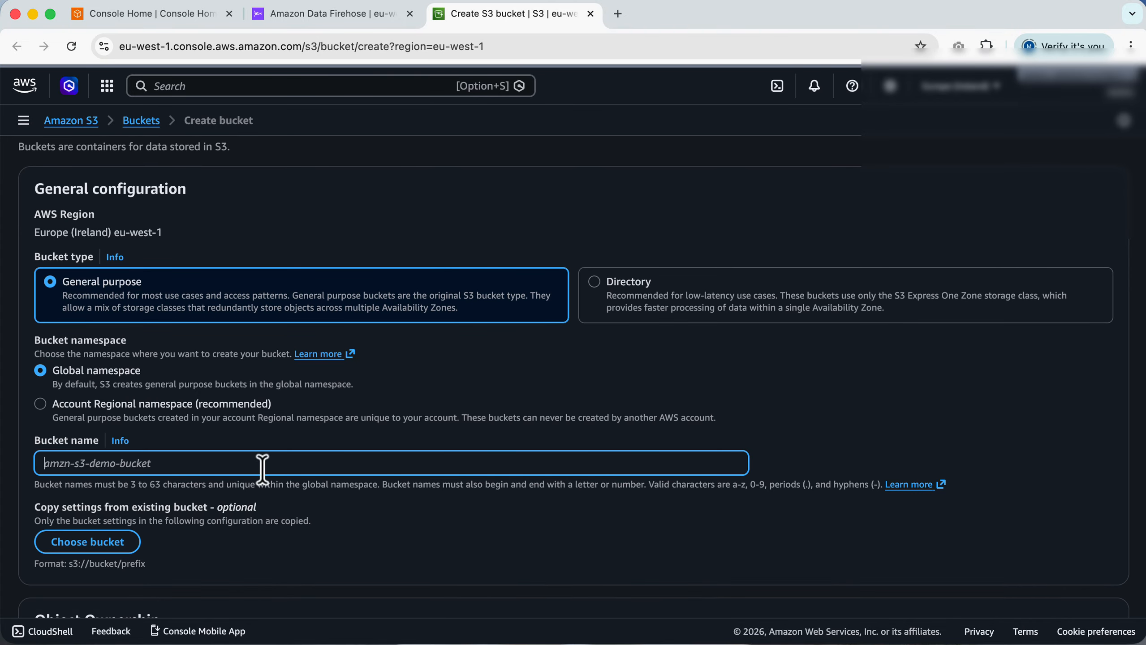
type("ams-data-stream-ams")
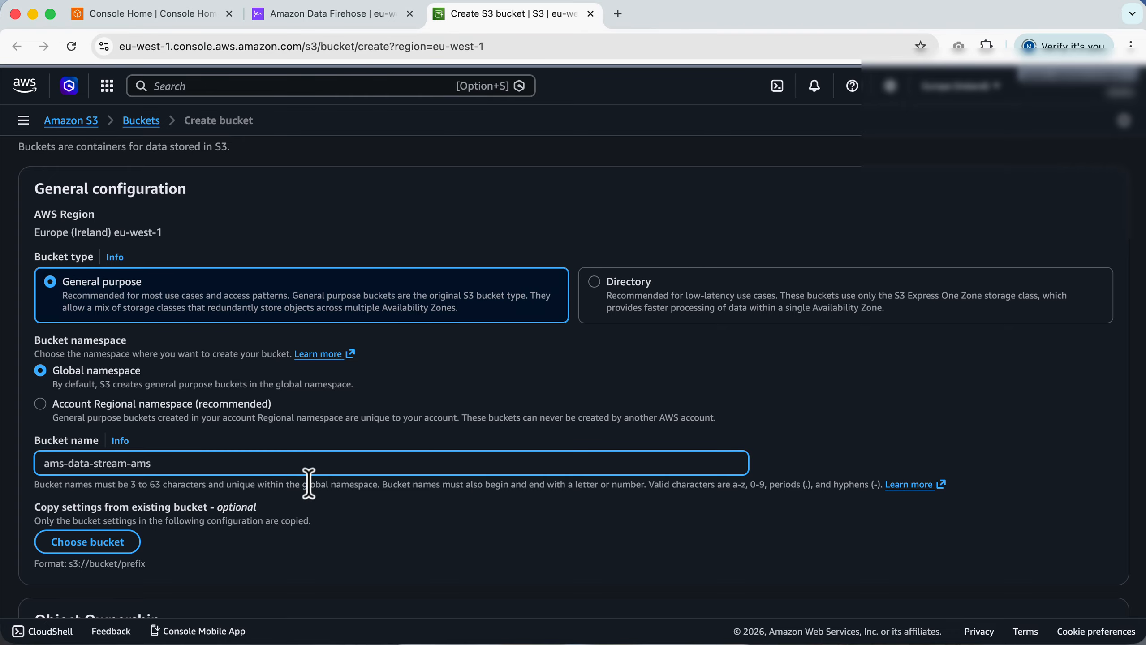
Step: Create the S3 bucket with its default settings and refresh its object list
scroll(307, 482, "down", 5)
scroll(374, 391, "down", 20)
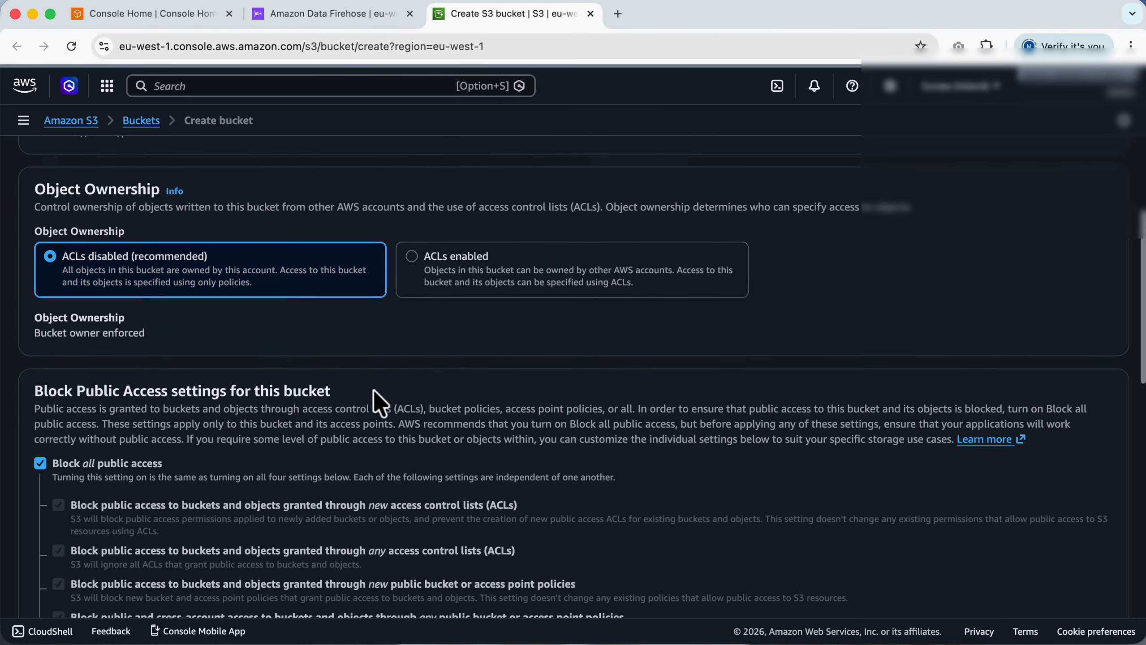
scroll(374, 391, "up", 10)
scroll(375, 402, "up", 8)
scroll(374, 402, "down", 20)
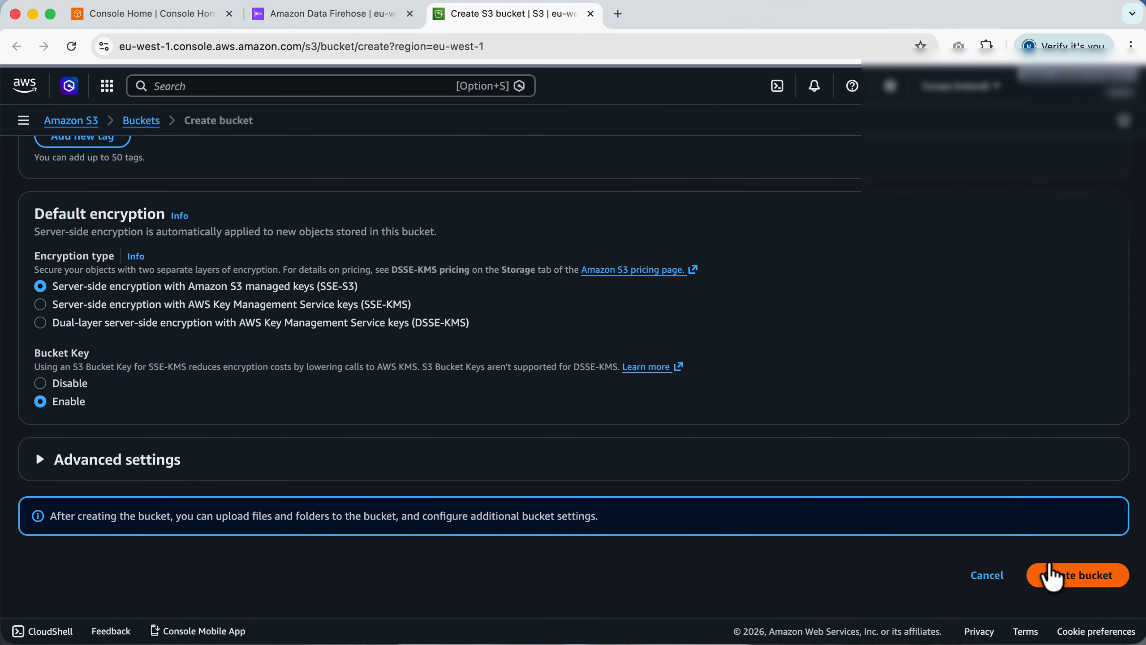
left_click(1050, 574)
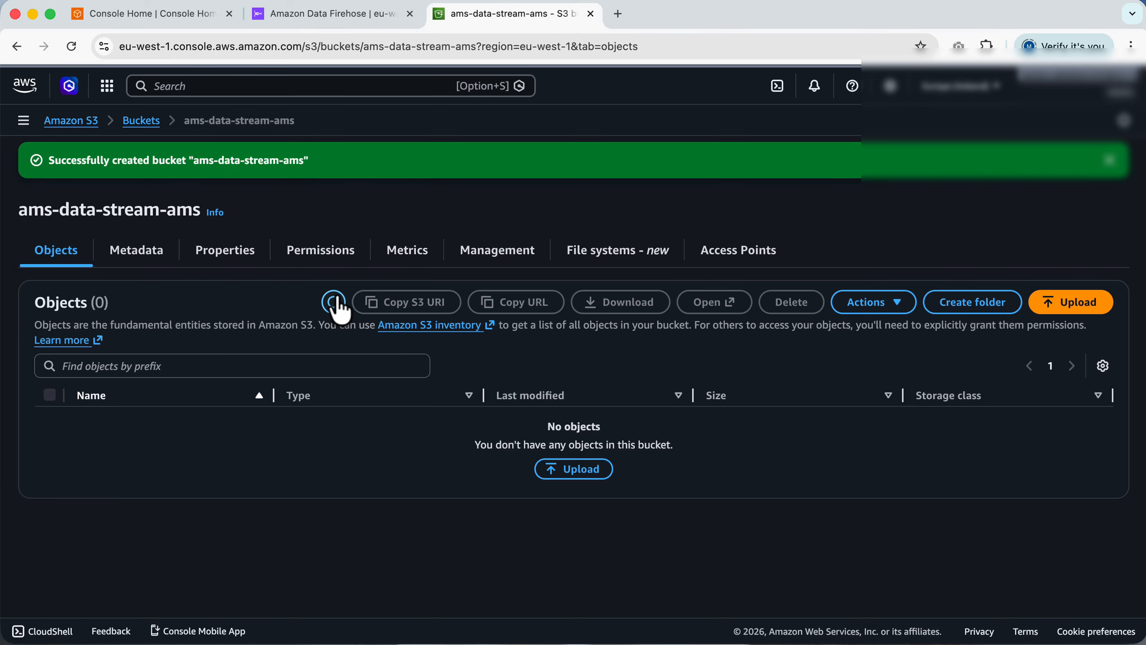
left_click(336, 303)
Step: Return to the Firehose stream form and choose ams-data-stream-ams as the destination S3 bucket
key("ctrl+shift+Tab")
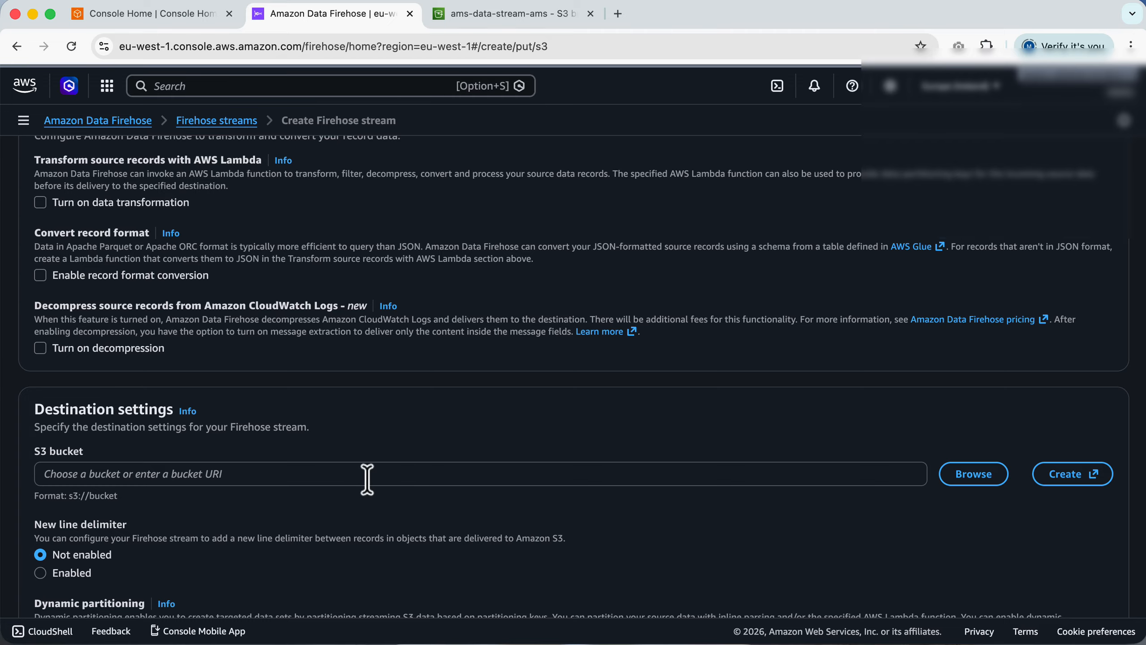
left_click(970, 483)
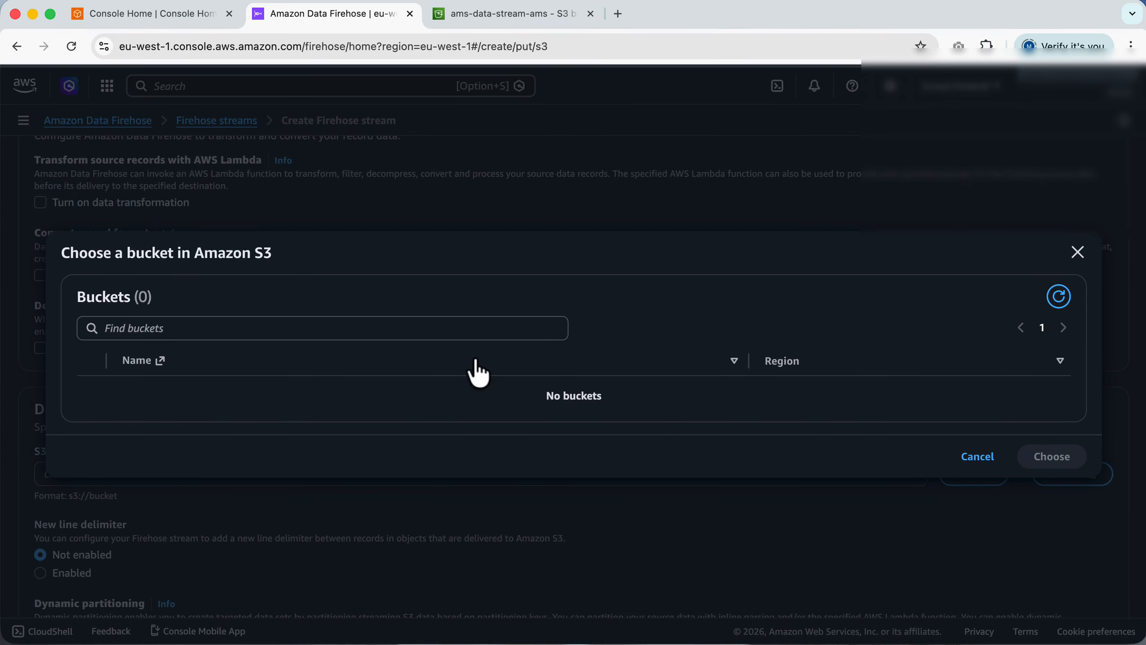
left_click(1059, 297)
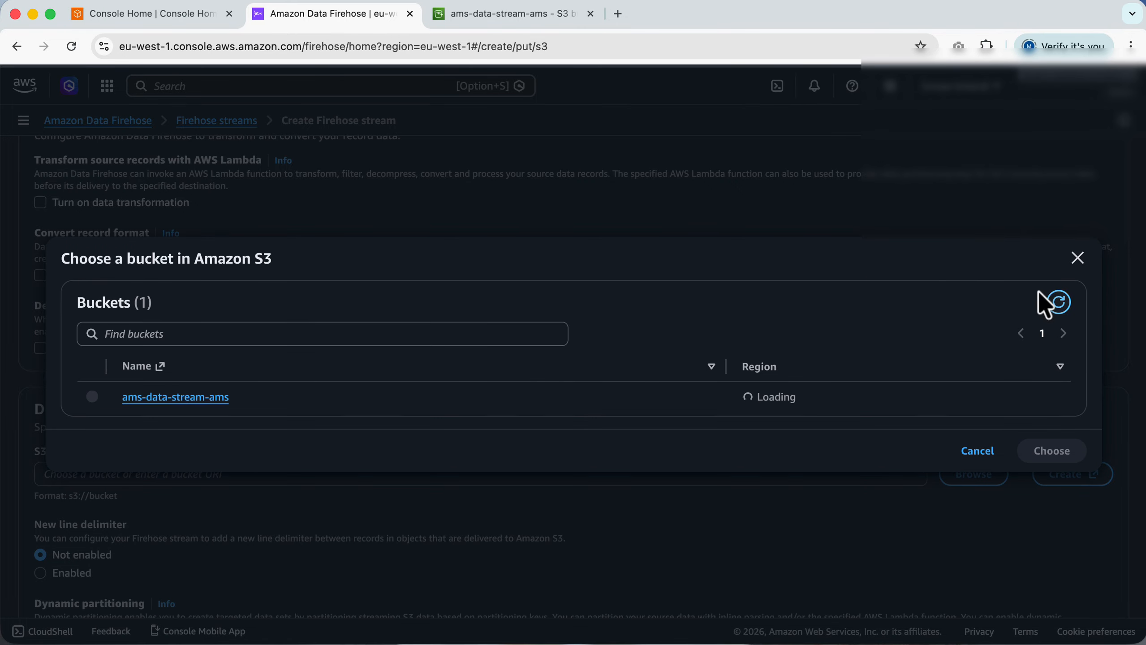
left_click(93, 396)
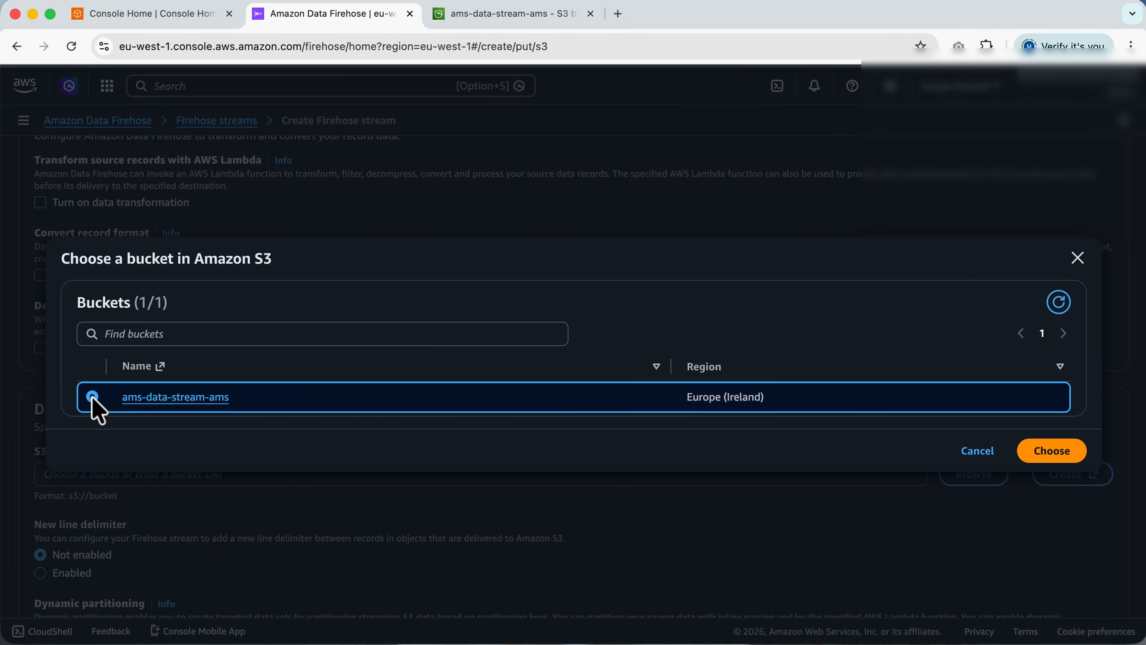
left_click(1044, 456)
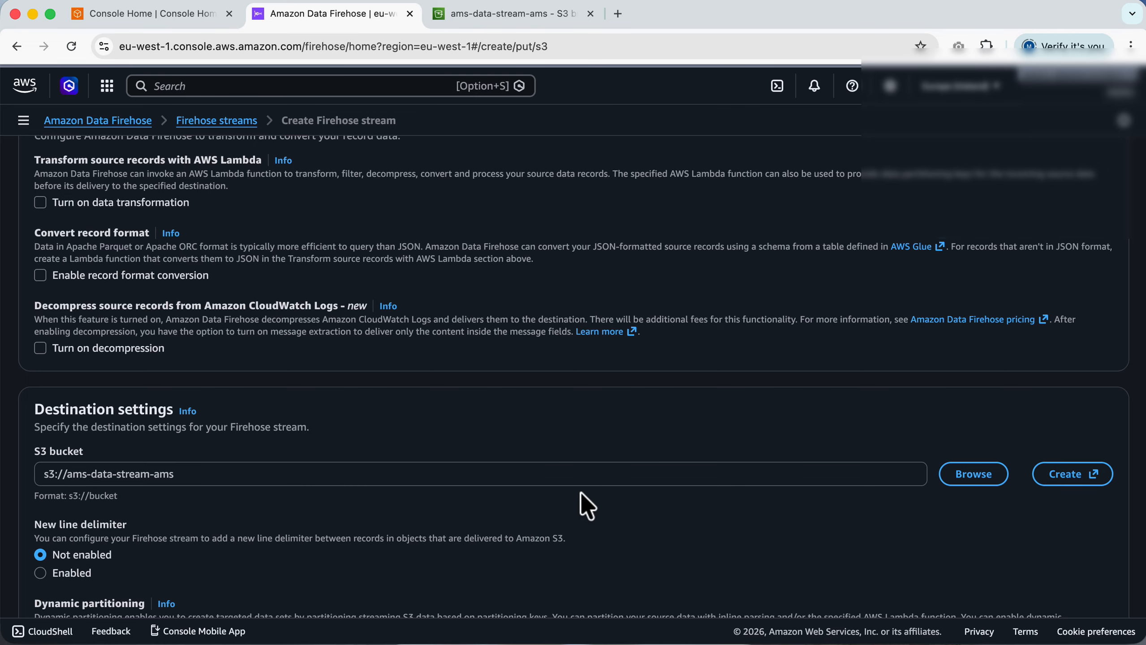
Step: Try to create the Firehose stream and examine the API response details
scroll(584, 504, "down", 10)
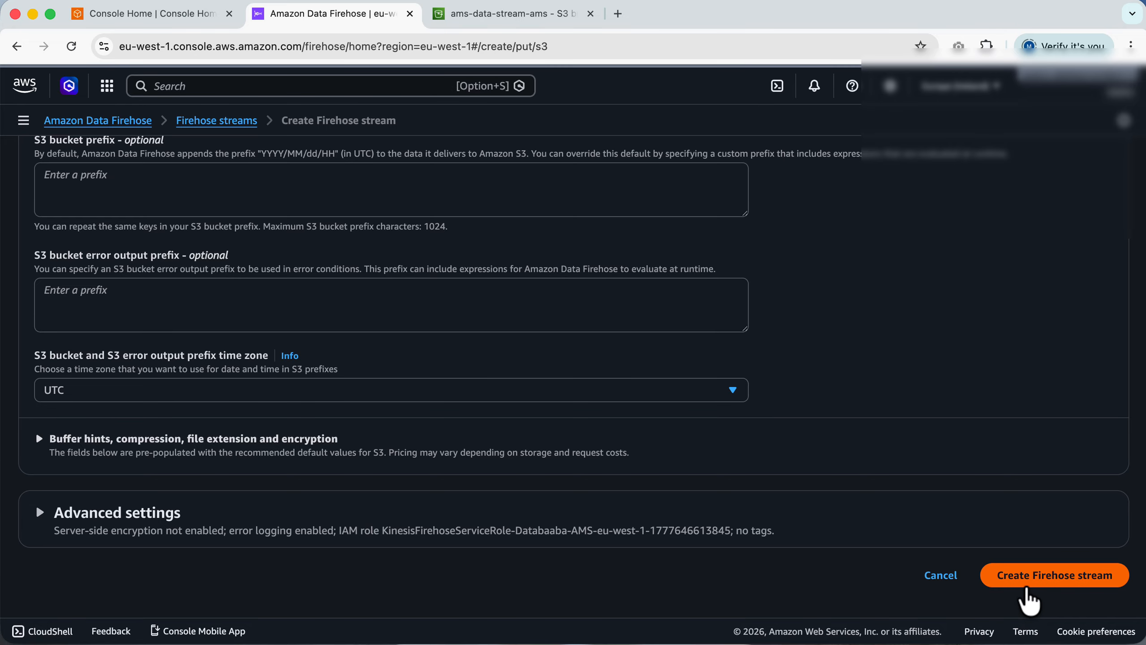
left_click(1029, 571)
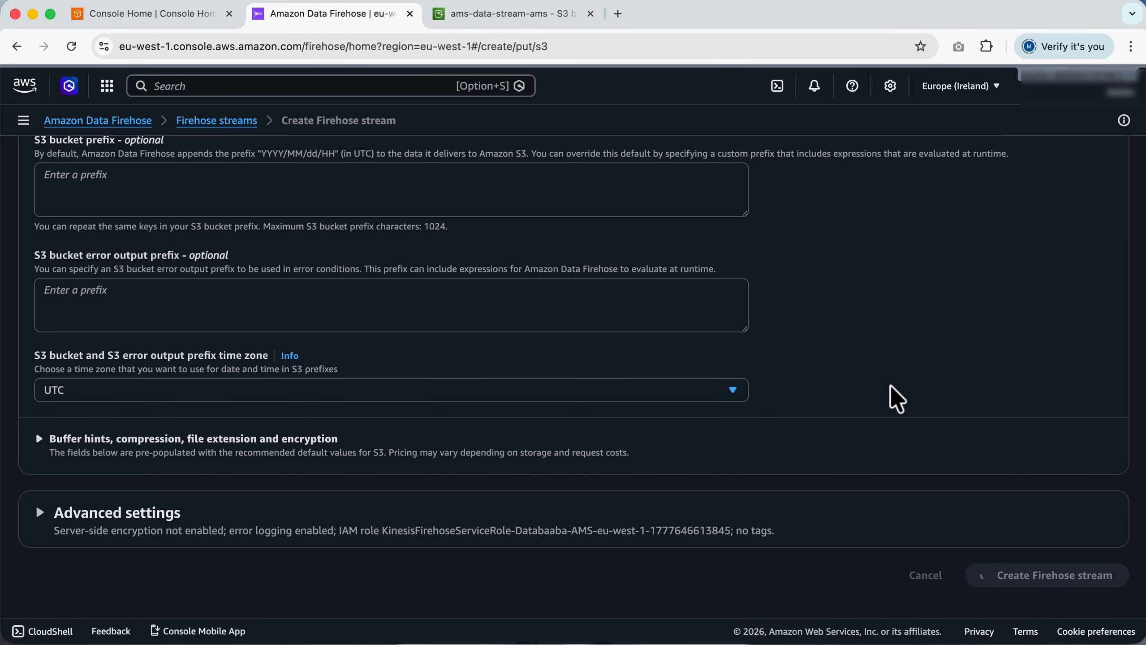
scroll(857, 436, "down", 3)
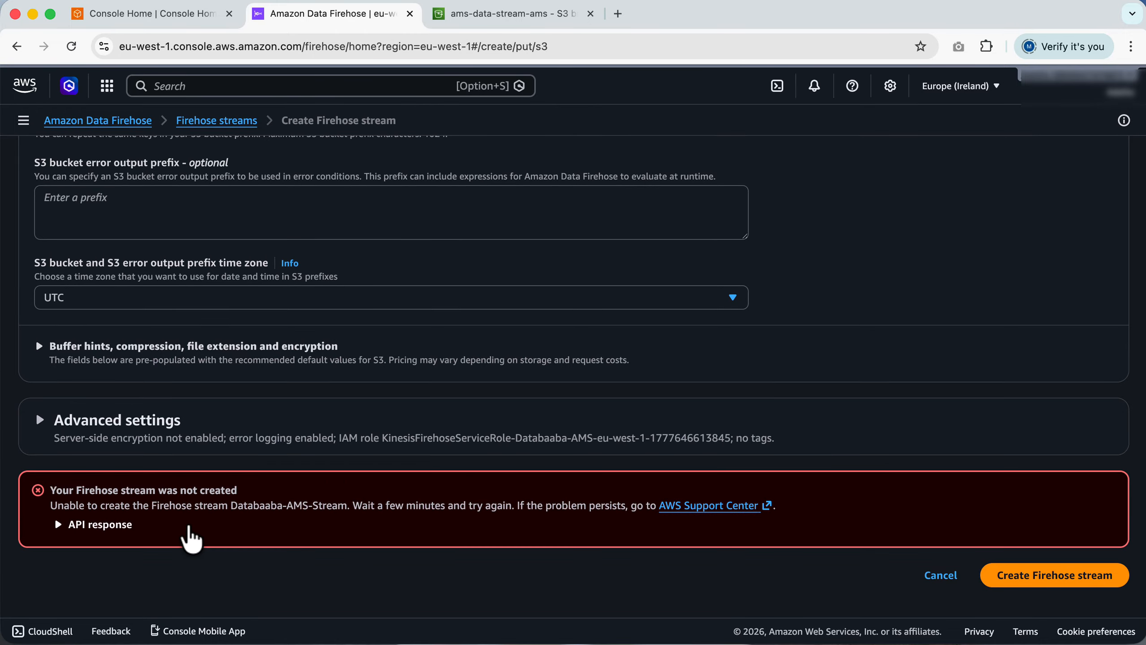
left_click(77, 526)
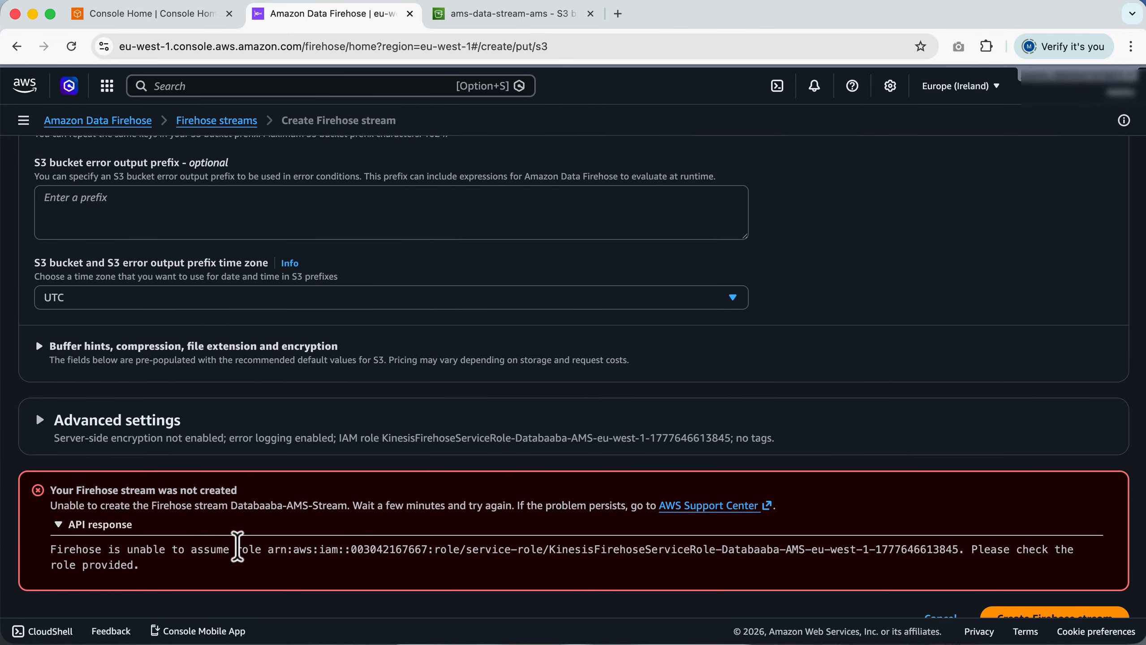
triple_click(395, 556)
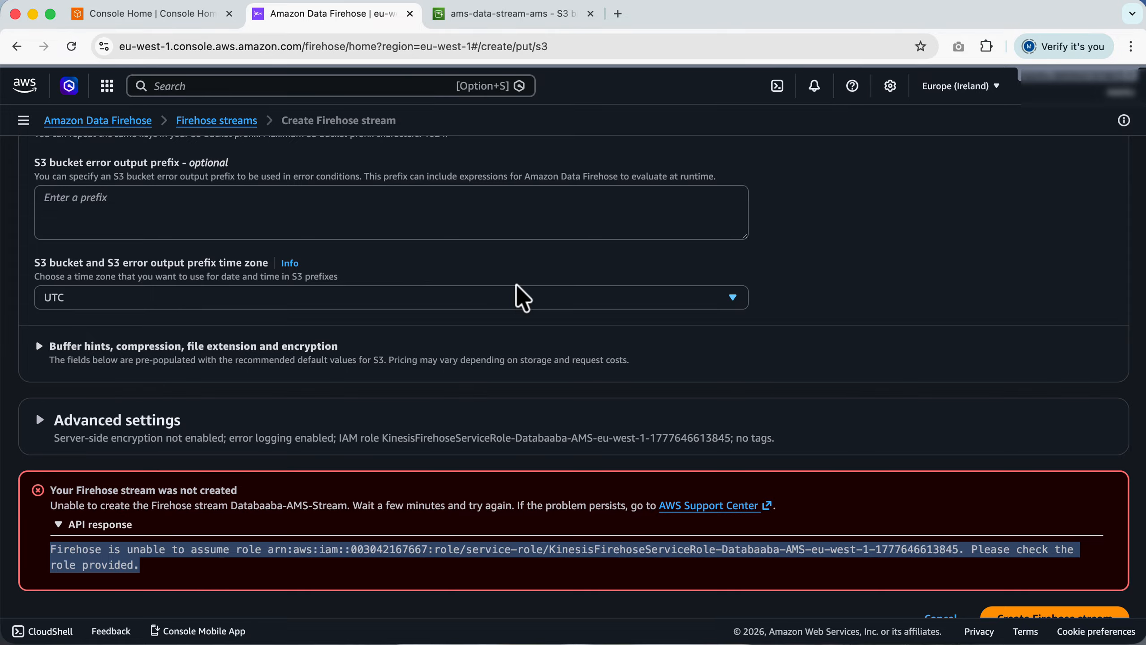
Step: Open the IAM roles list from the console home and start creating a new role
left_click(145, 14)
left_click(141, 235)
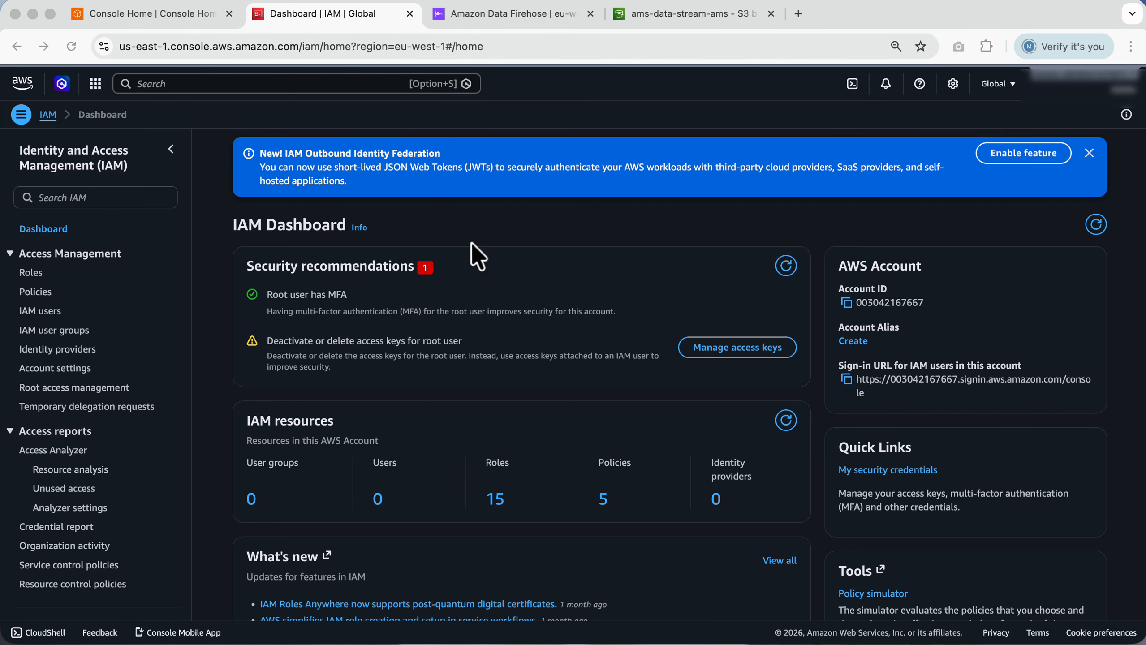
left_click(31, 273)
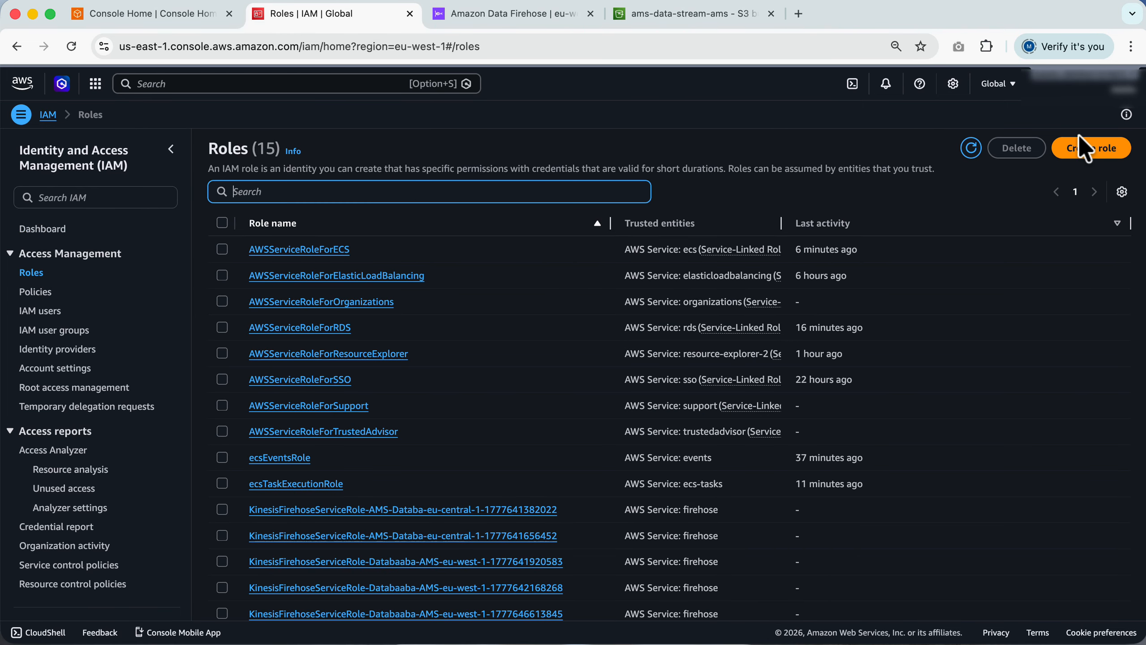
left_click(1086, 150)
Step: Choose Firehose as the role's trusted AWS service and use case, and continue to the permissions
left_click(330, 473)
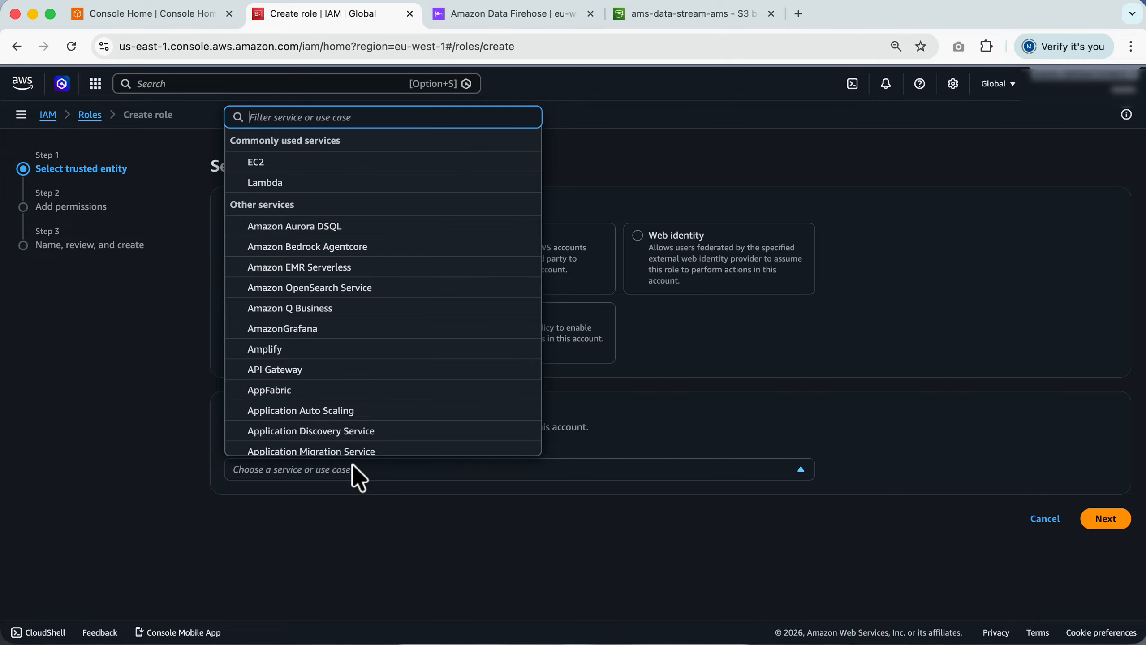
scroll(366, 388, "down", 3)
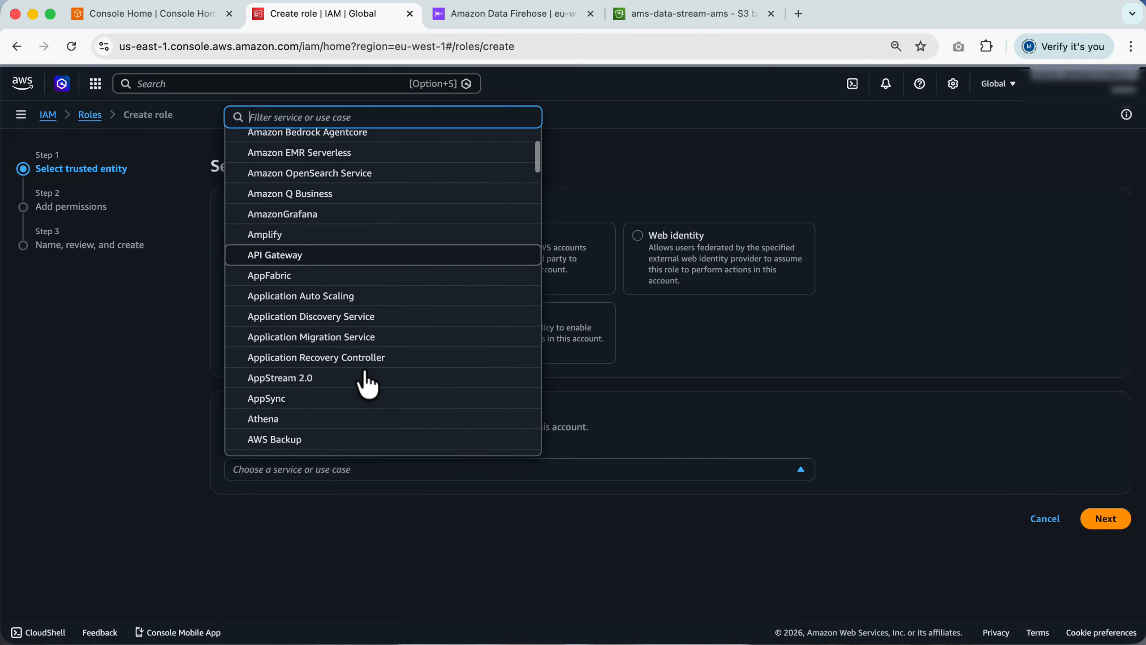
scroll(366, 384, "down", 5)
type("fi")
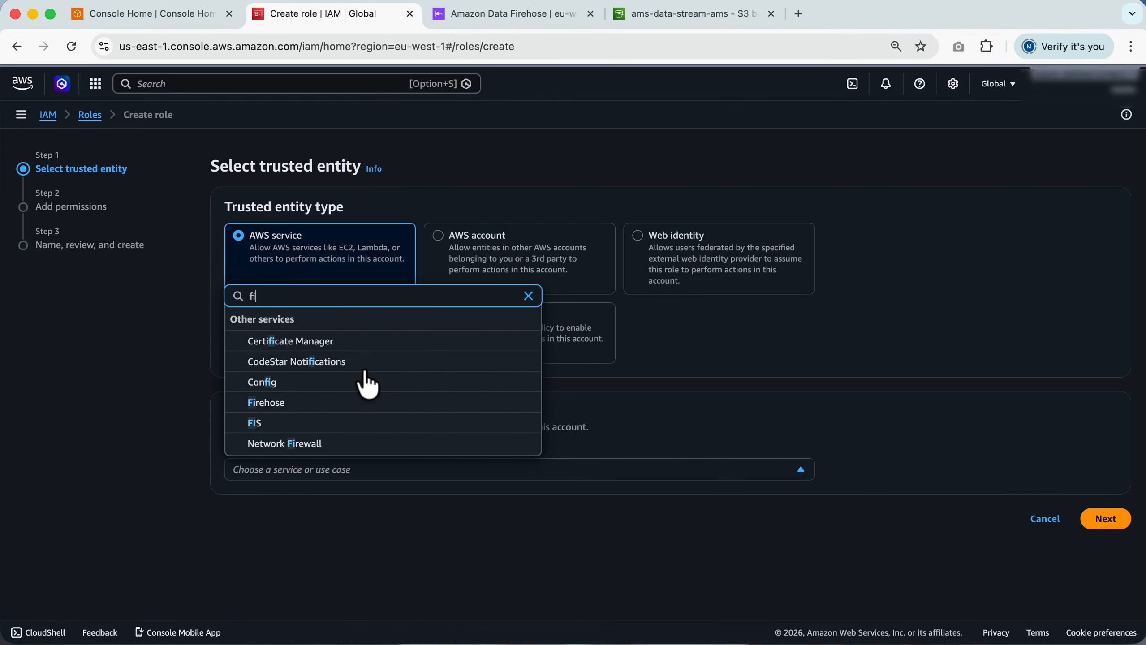
type("re")
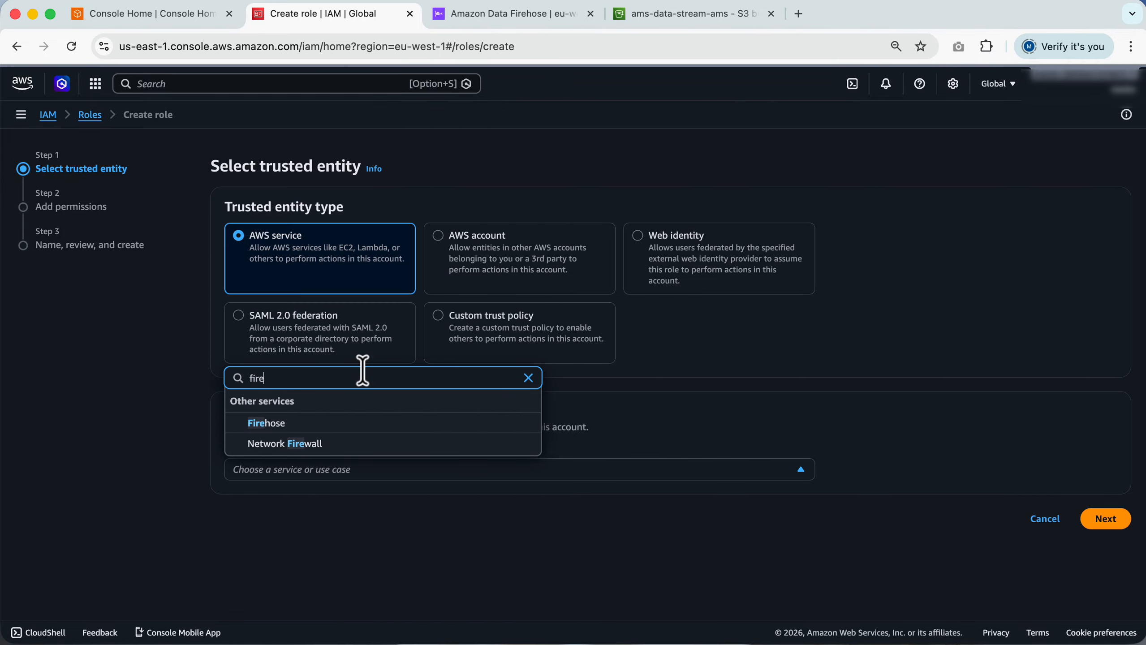
left_click(352, 423)
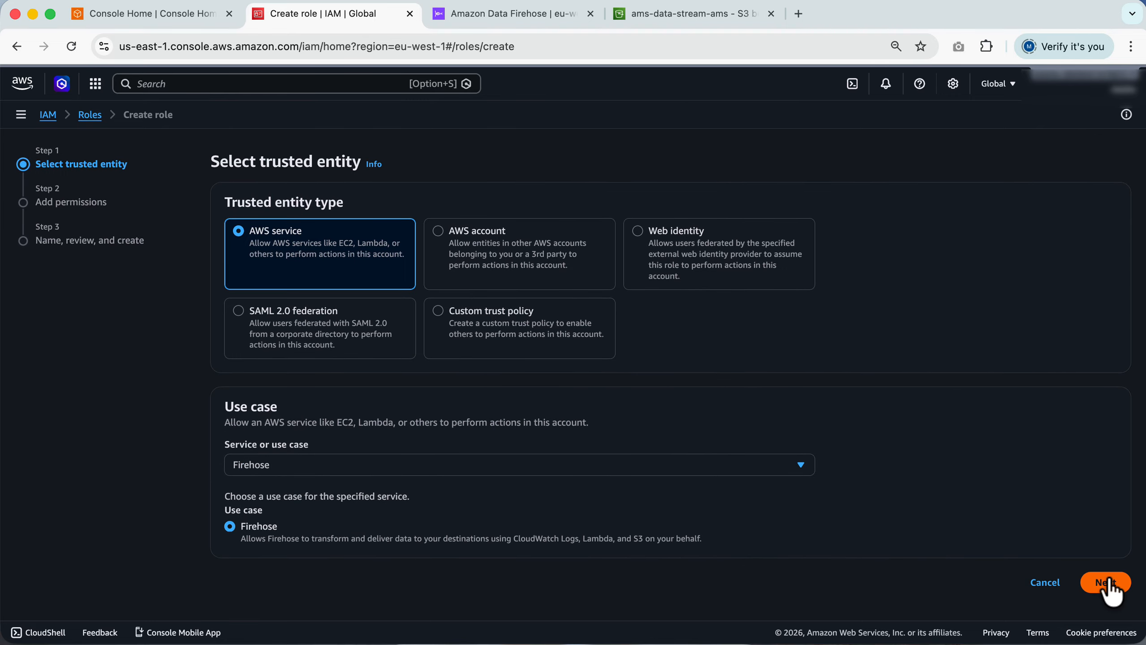
left_click(1111, 584)
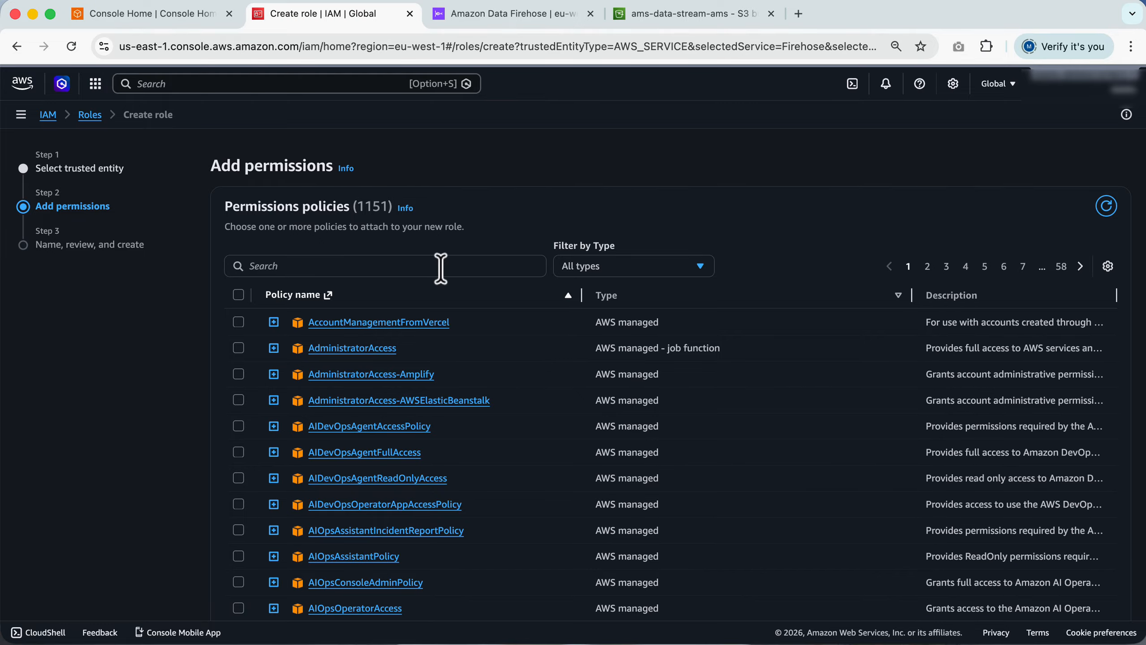
Step: Filter the permissions policies by amazons3full and select the AmazonS3FullAccess policy for the role
left_click(416, 265)
type("amazons3full")
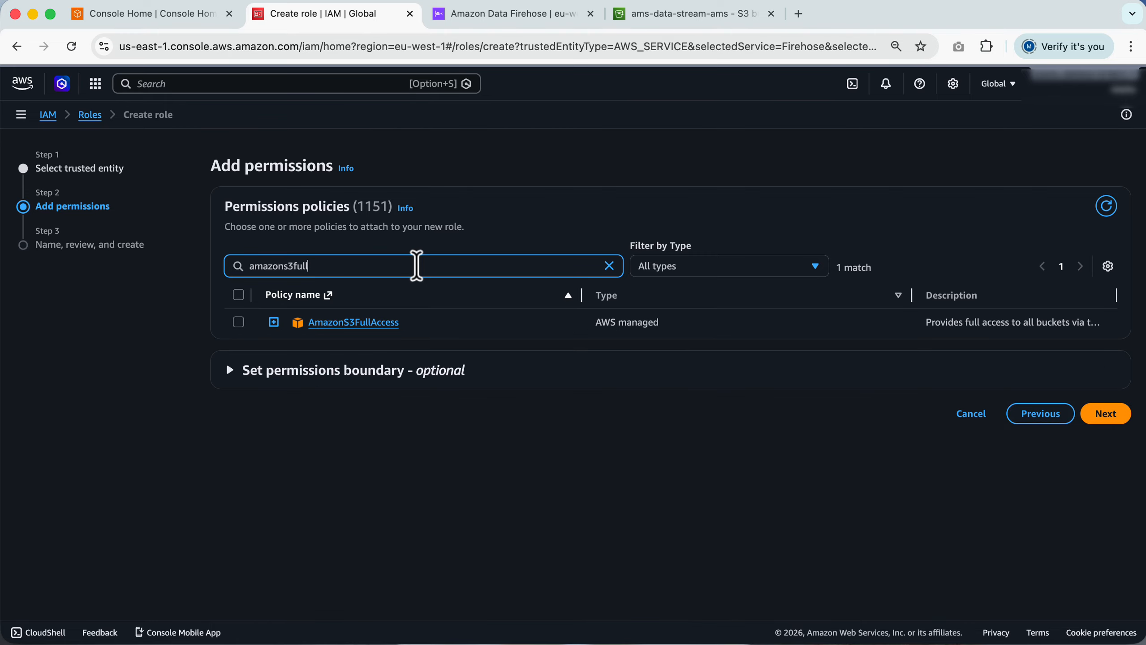
left_click(239, 322)
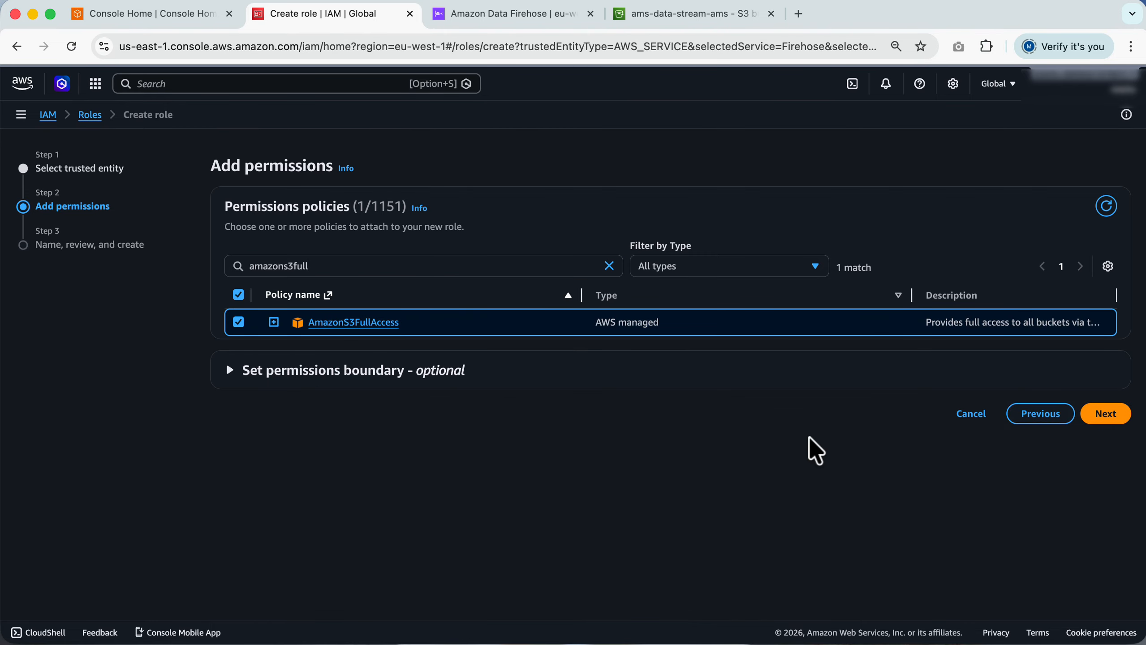
Step: Name the new role kinesisfirehoseservicerole-ams-eu-west-1 and create it with the selected policy
left_click(1105, 415)
left_click(416, 271)
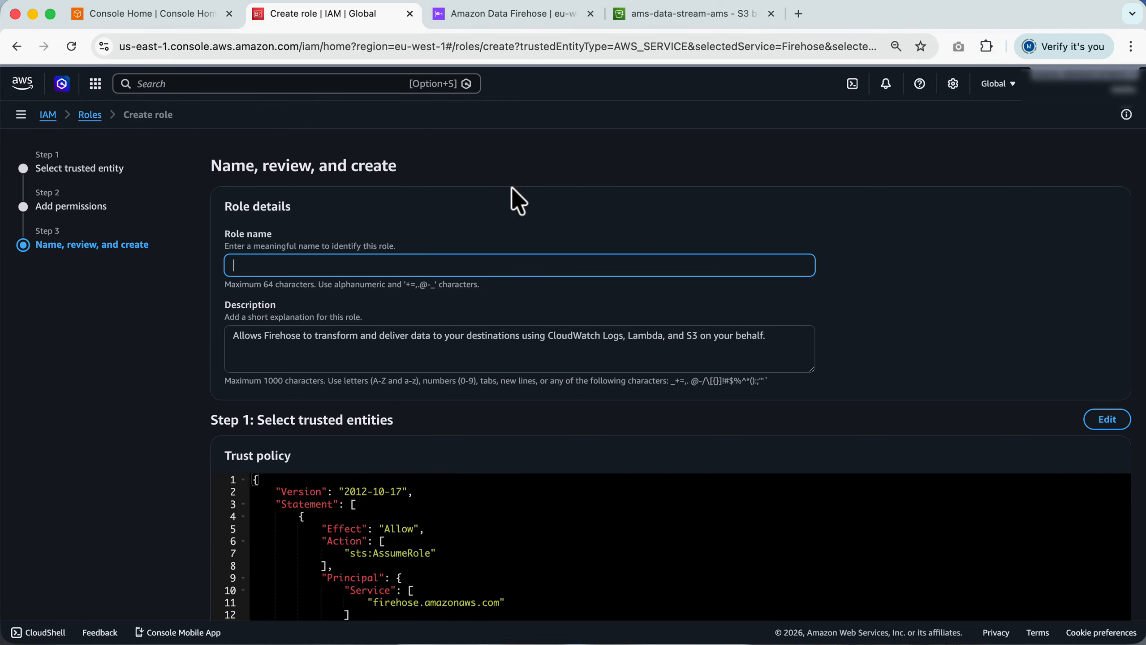
type("kinesisfirehoseservicerole-ams")
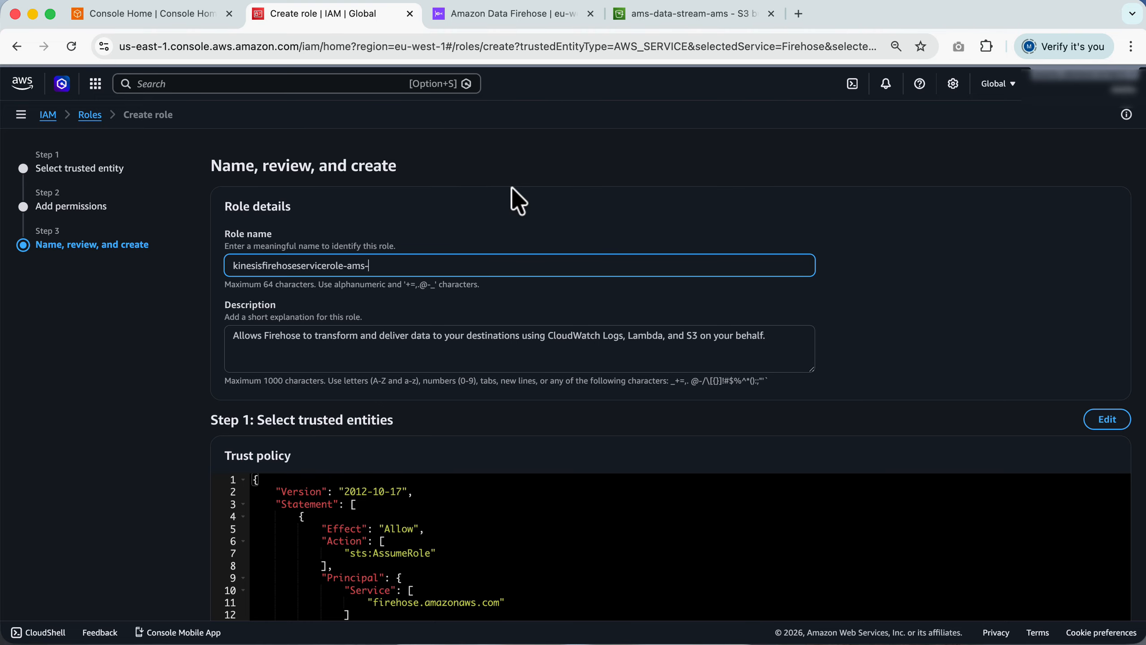
type("-eu-west-1")
scroll(520, 303, "down", 9)
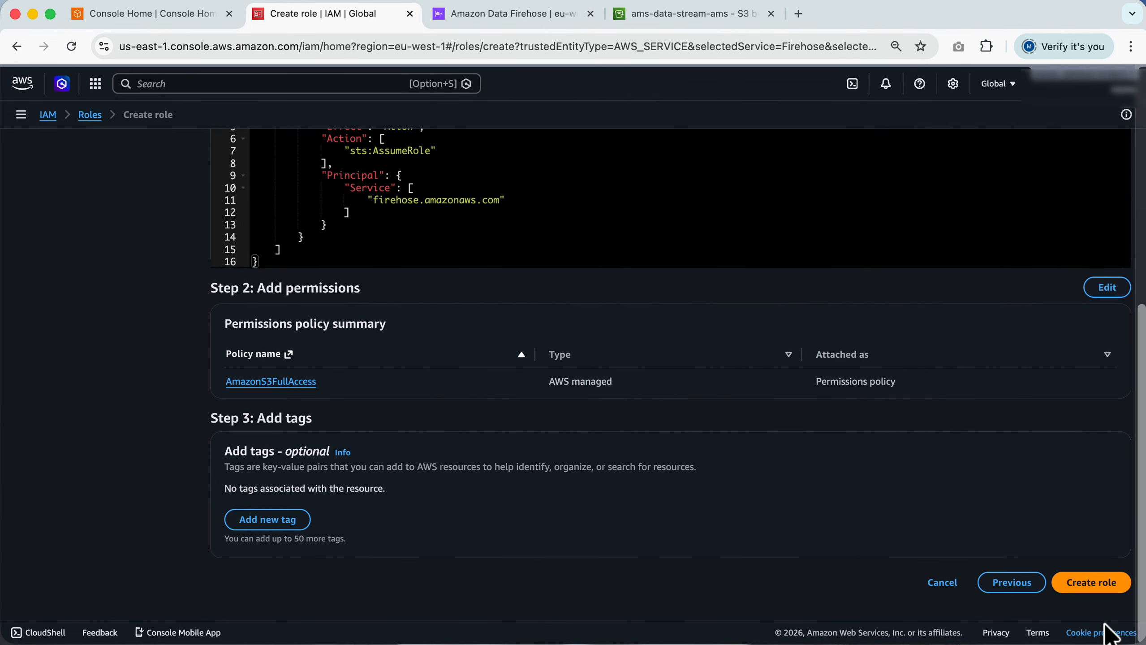
left_click(1095, 582)
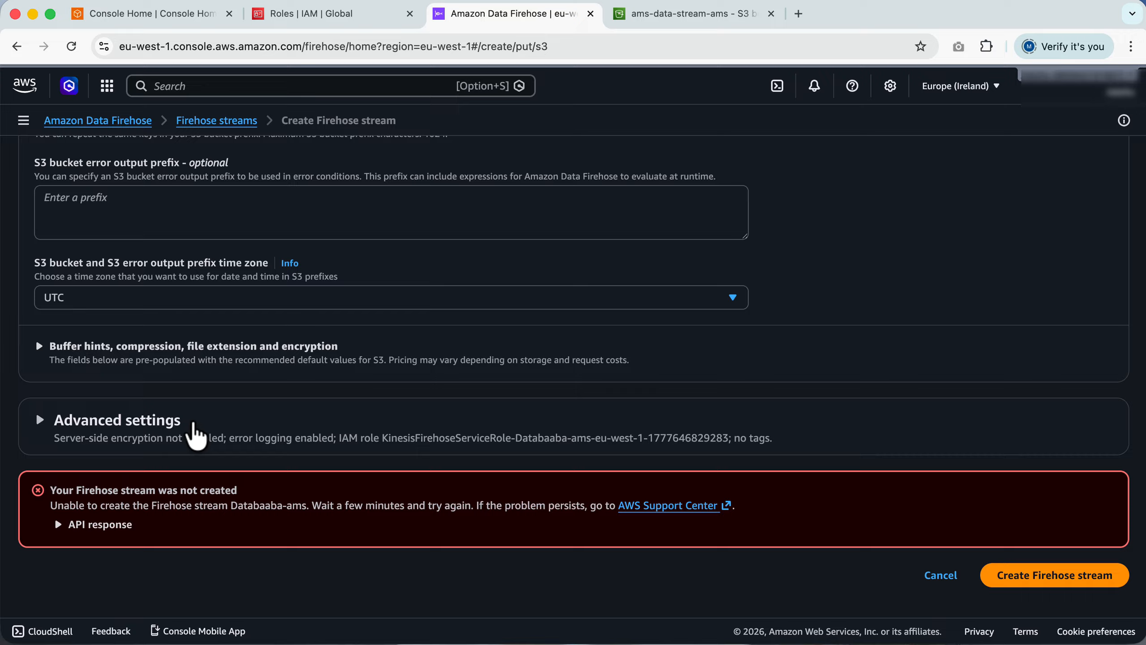
Step: In the Firehose stream's advanced settings, set service access to the existing IAM role kinesisfirehoseservicerole-ams-eu-west-1
left_click(194, 436)
scroll(256, 396, "down", 5)
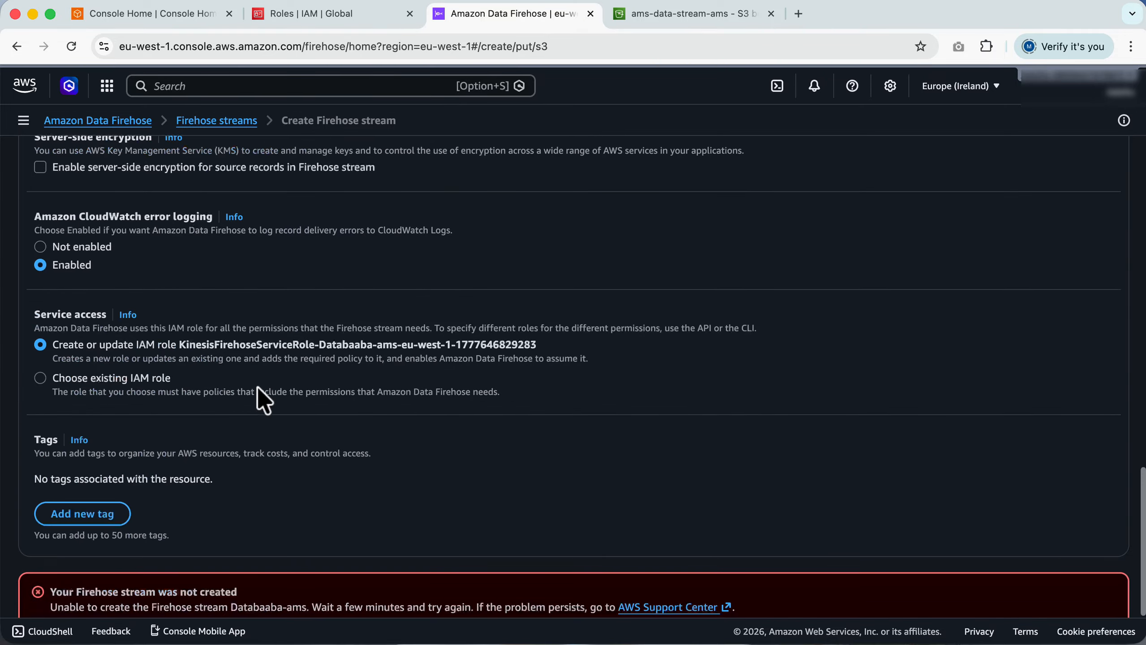
left_click(180, 384)
left_click(226, 548)
type("ki")
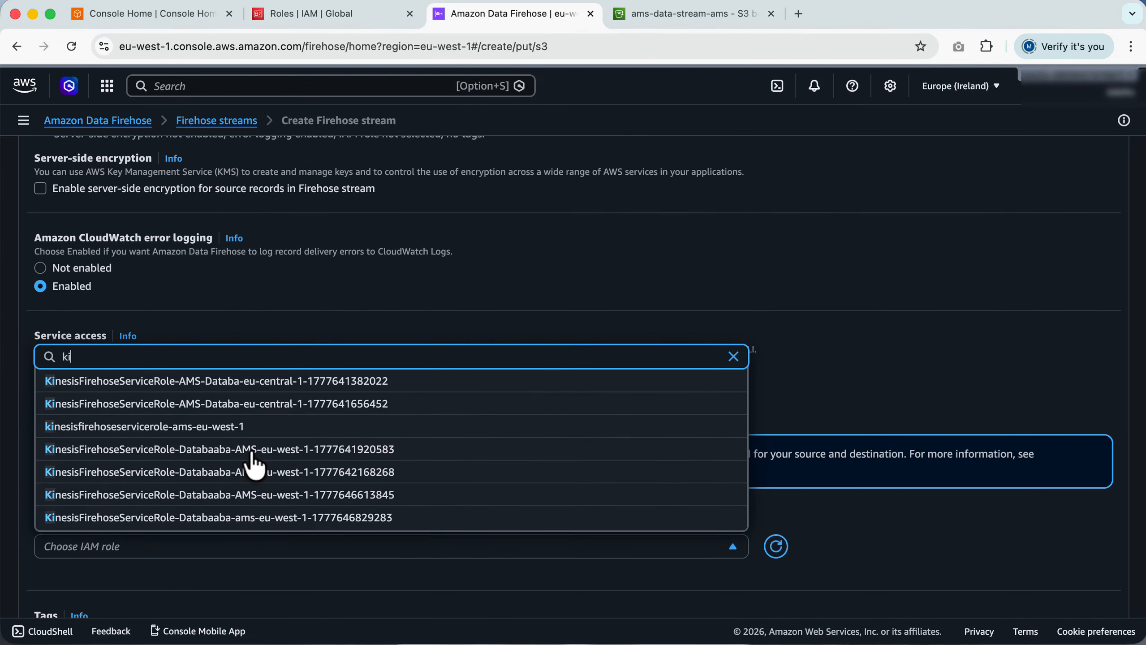
type("nesisfirehoseservicerole")
key("Down")
key("Down")
key("Down")
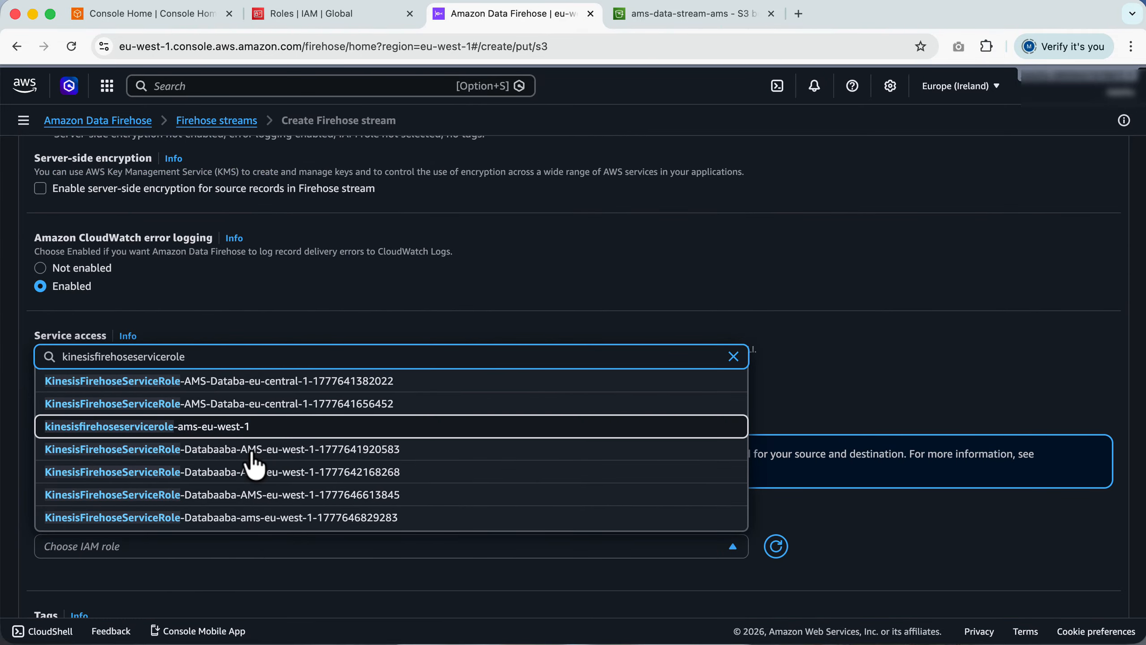
key("Return")
Step: Create the Firehose stream with the chosen role and copy the stream's ARN
scroll(453, 506, "down", 6)
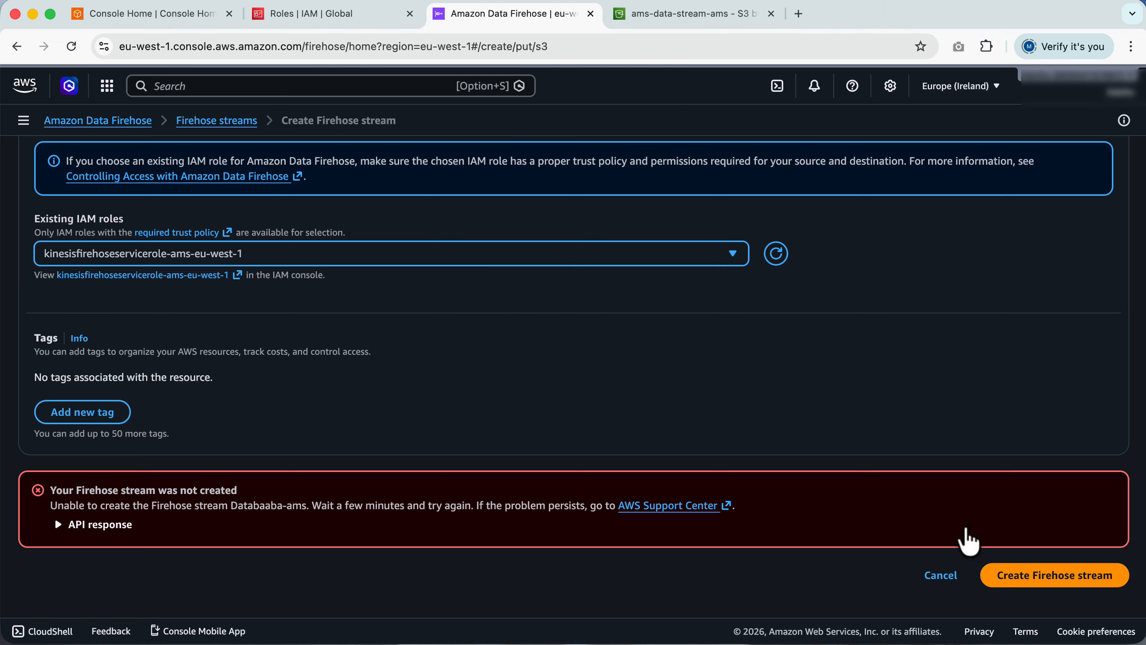
left_click(1024, 583)
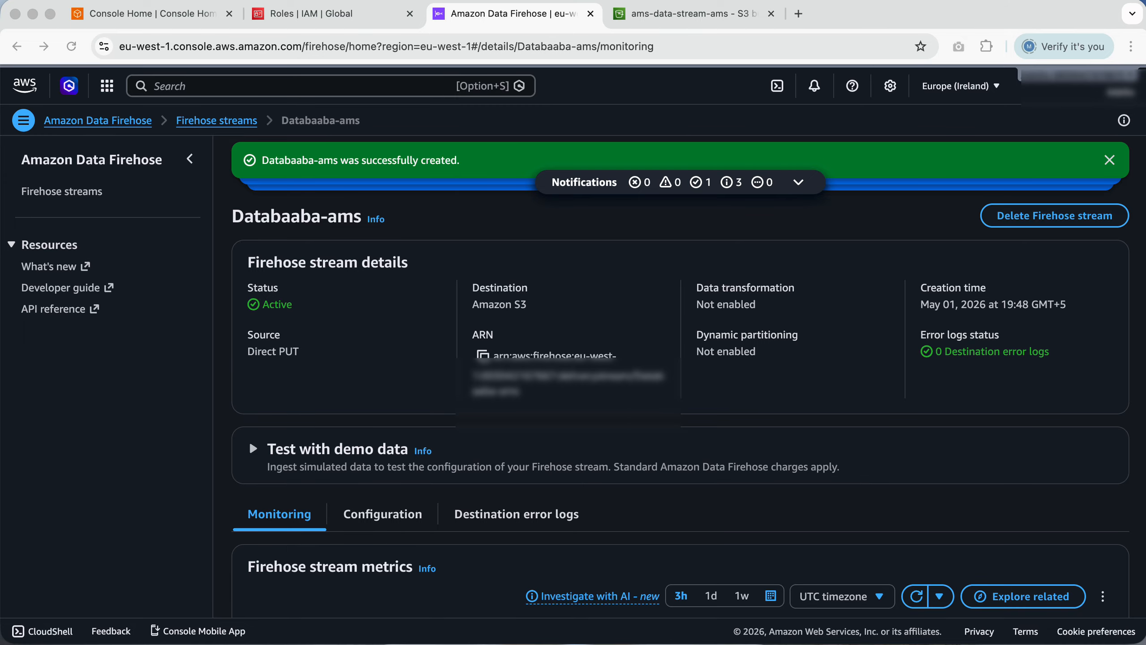
left_click(482, 355)
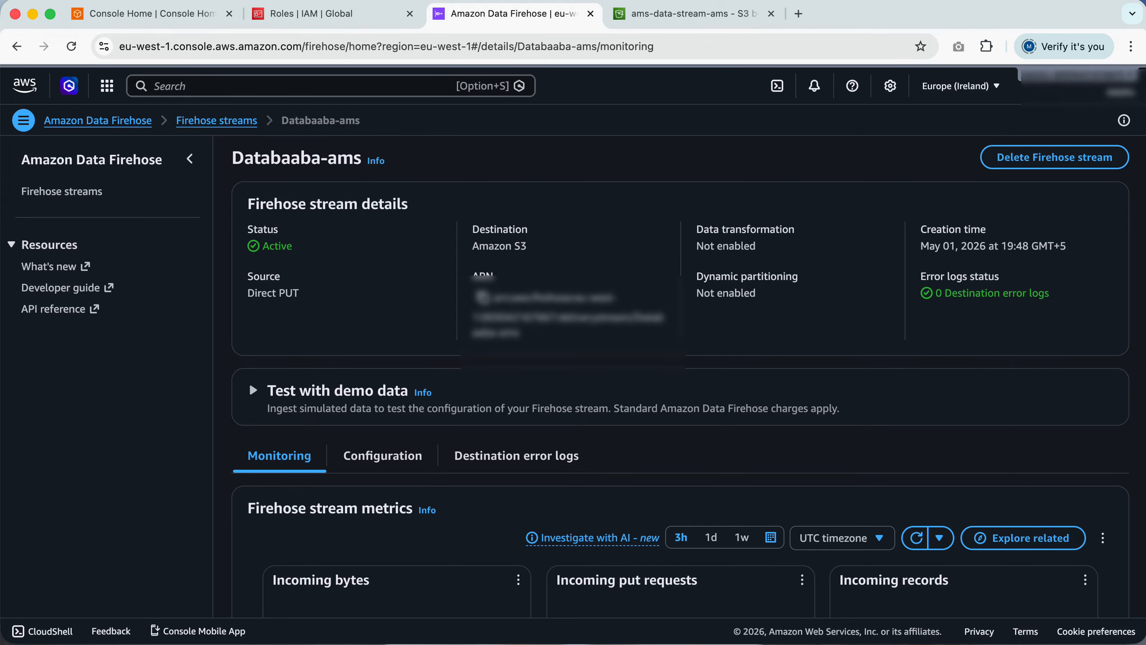
Step: Start another IAM role from the roles list with Custom trust policy as its trusted entity type
left_click(358, 14)
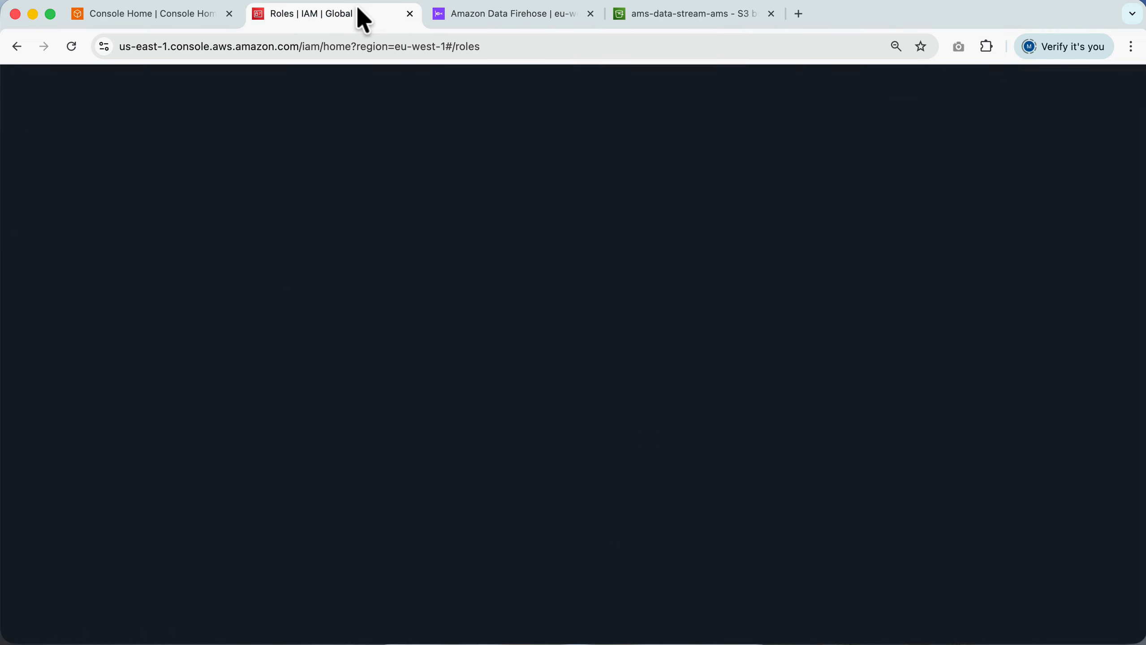
left_click(1113, 150)
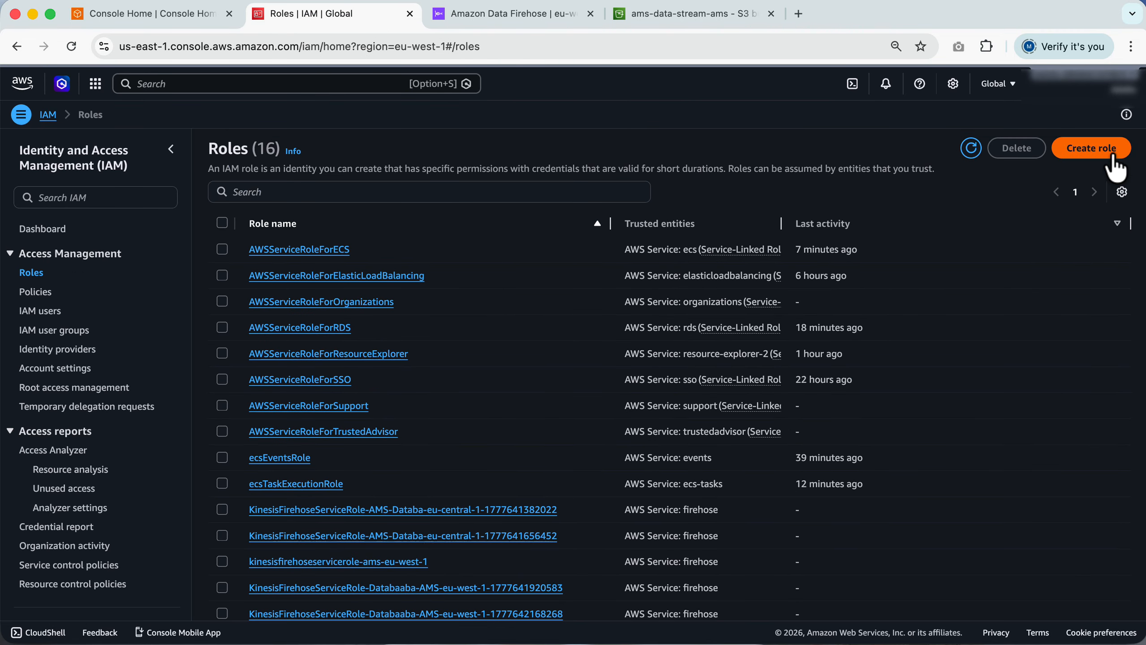
left_click(1088, 152)
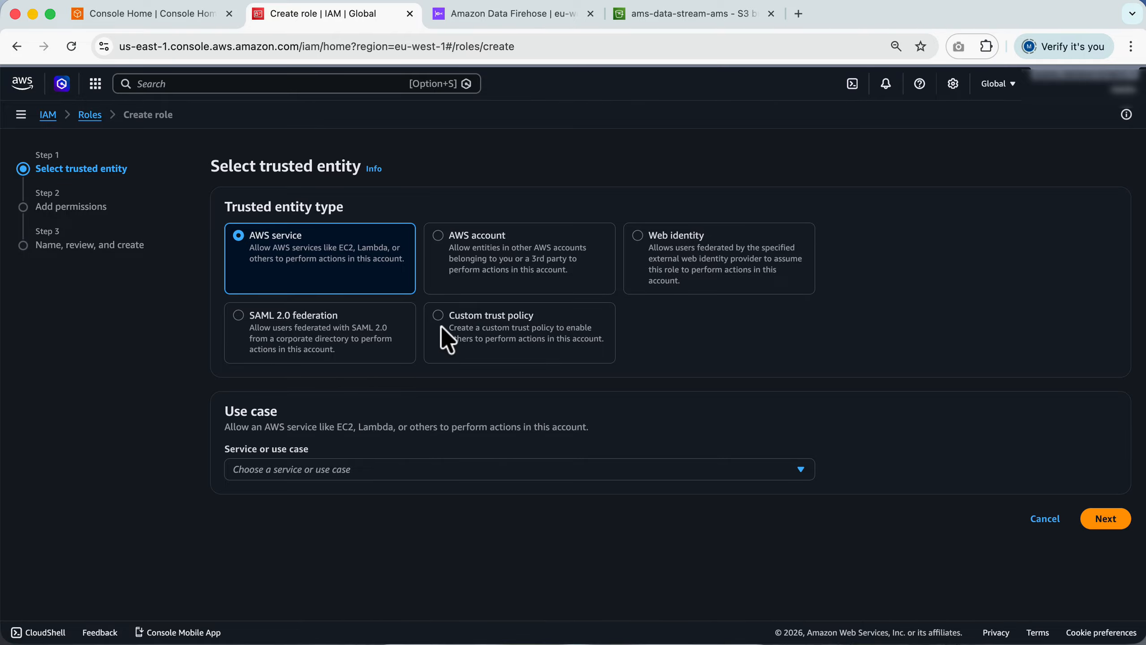
left_click(466, 329)
Step: Replace the entire default trust policy with pasted JSON allowing sns.amazonaws.com and a reviewer role to perform sts:AssumeRole
scroll(723, 375, "down", 2)
scroll(750, 382, "down", 4)
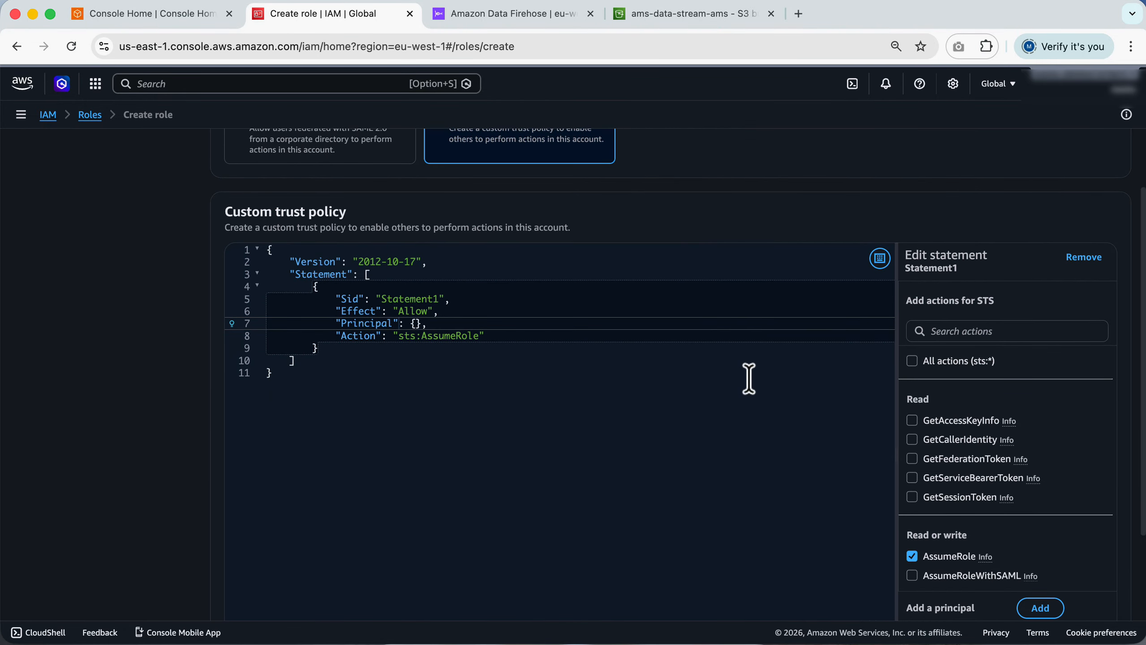
scroll(749, 379, "up", 1)
scroll(748, 379, "up", 1)
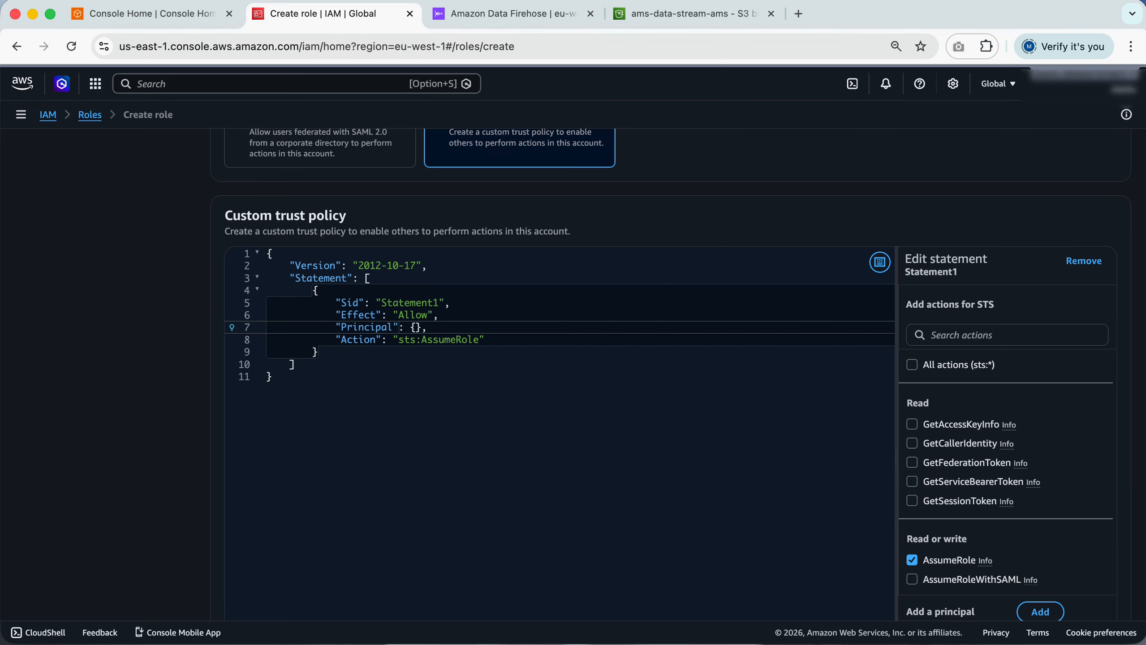
key("super+a")
key("super+v")
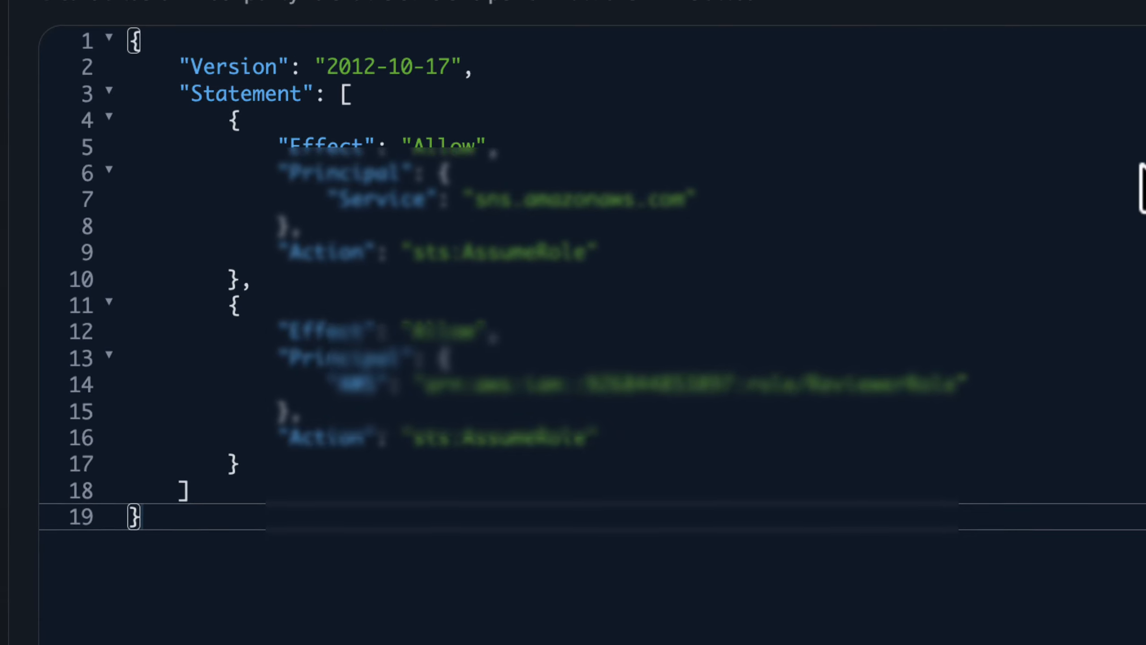
Step: Accept the custom trust policy and continue to the role review without attaching any permissions policies
scroll(1021, 339, "up", 5)
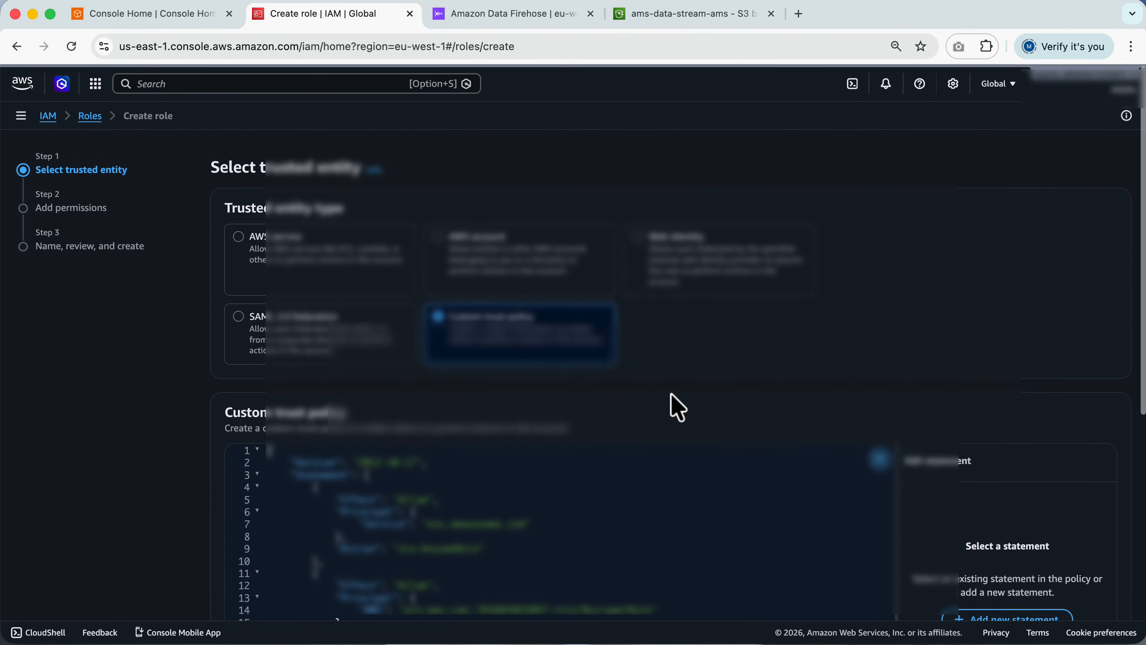
scroll(672, 395, "down", 10)
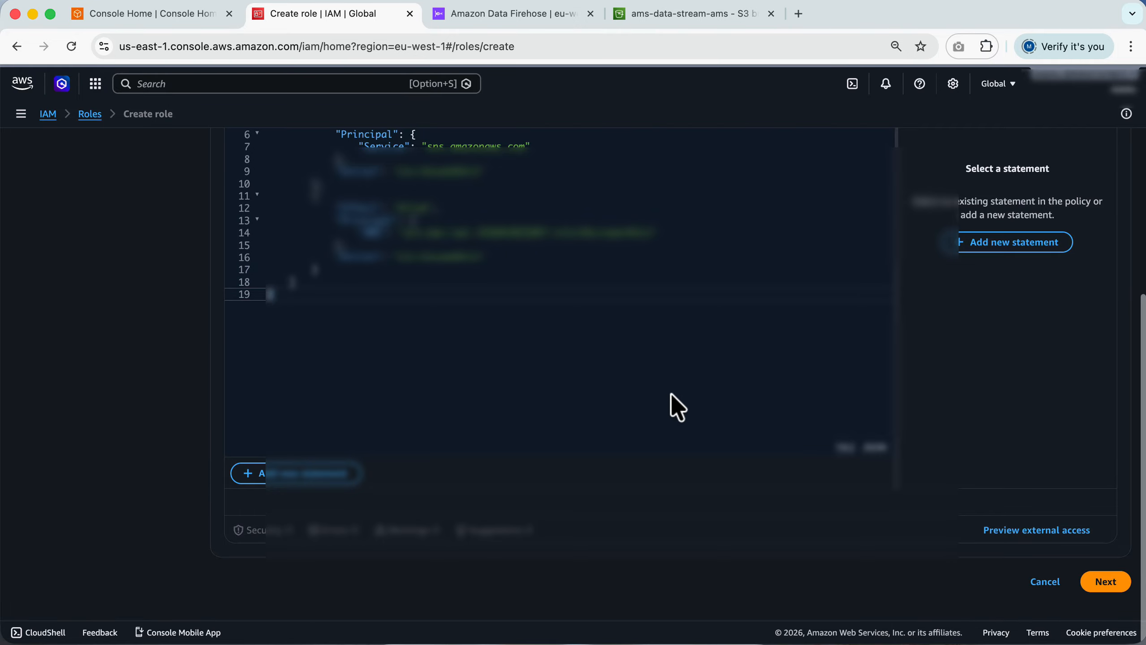
left_click(1106, 582)
scroll(803, 391, "down", 10)
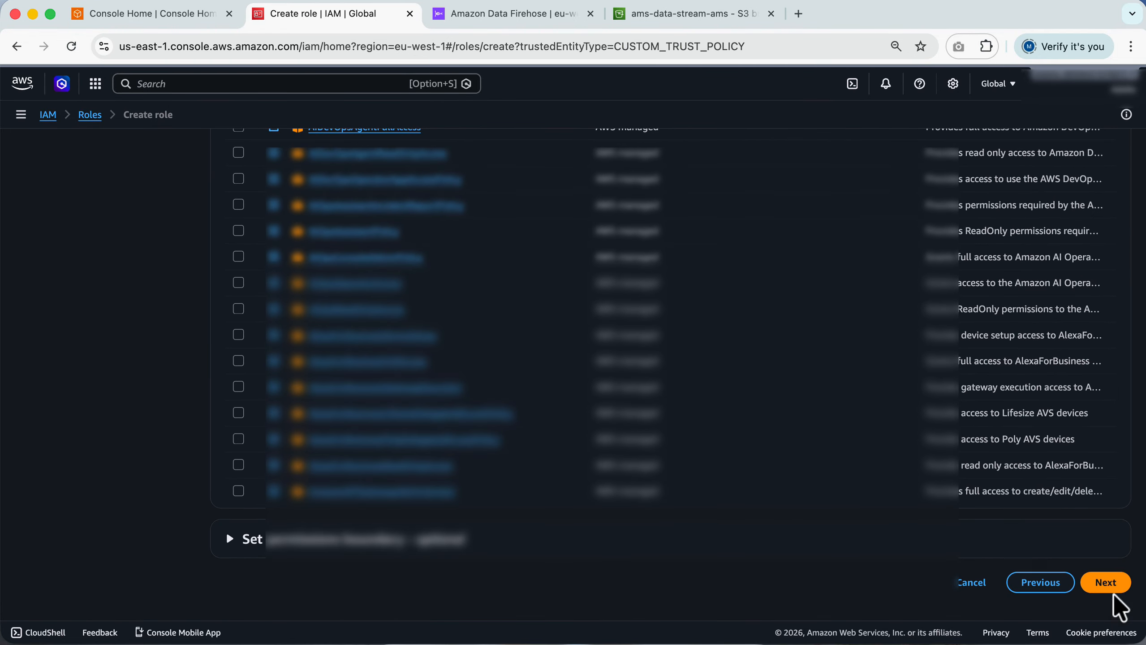
left_click(1114, 587)
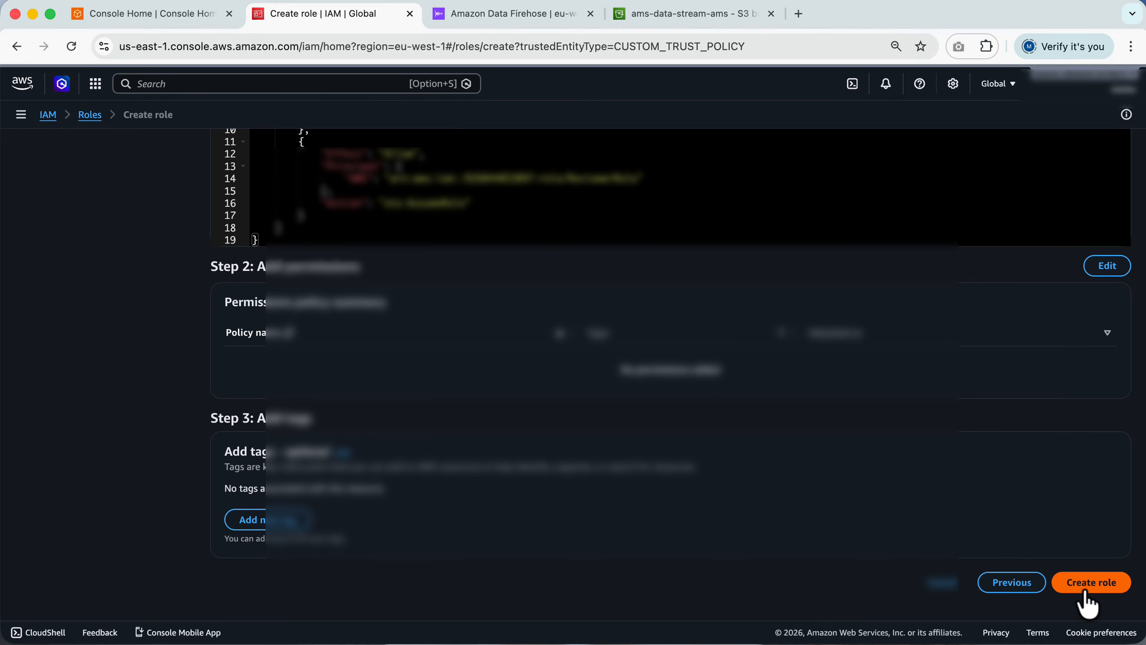
Step: Name the role FIREHOSE_SUBSCRIPTION_ROLE, describe it as permitting an SNS topic to deliver data to the firehose delivery system, and create it
scroll(832, 440, "up", 10)
left_click(408, 271)
type("FIREHOSE_S3_DELIVERY_ROLE")
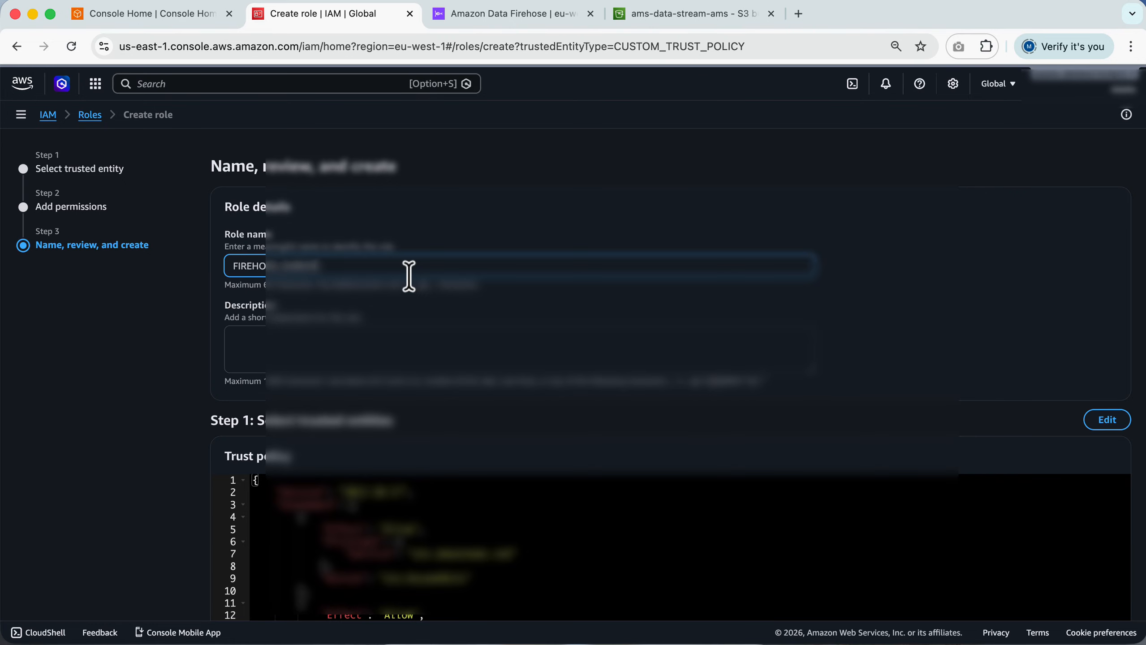
type("OLE")
key("Tab")
type("This rol")
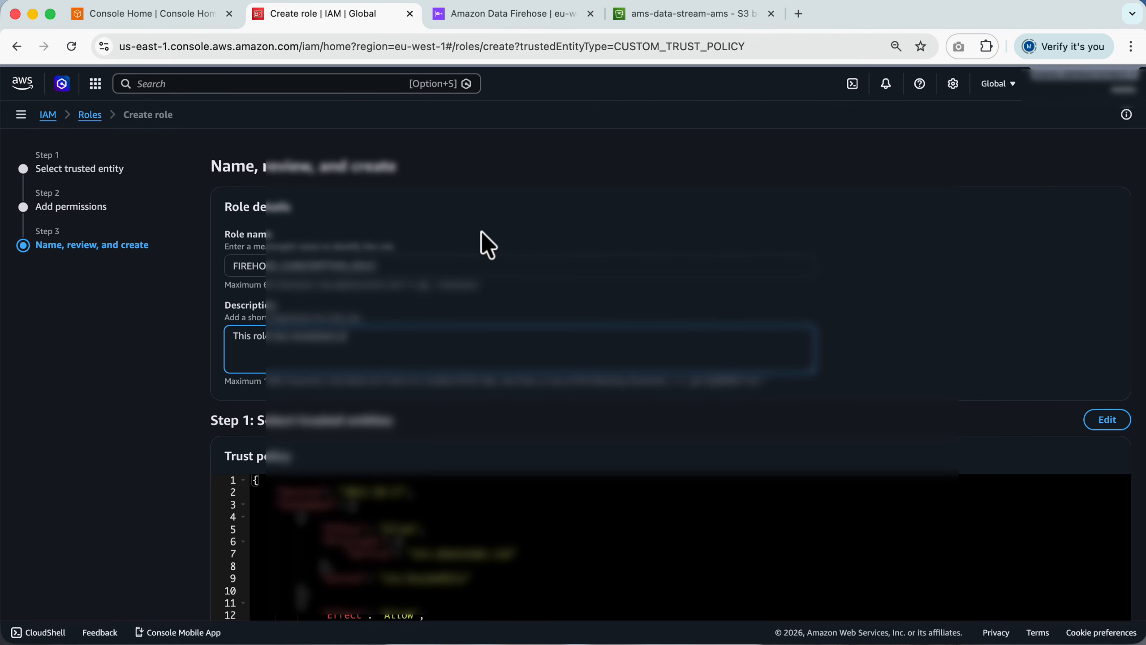
type("e has necessary permission for an SNS topic to send messages to the Firehose delivery stream")
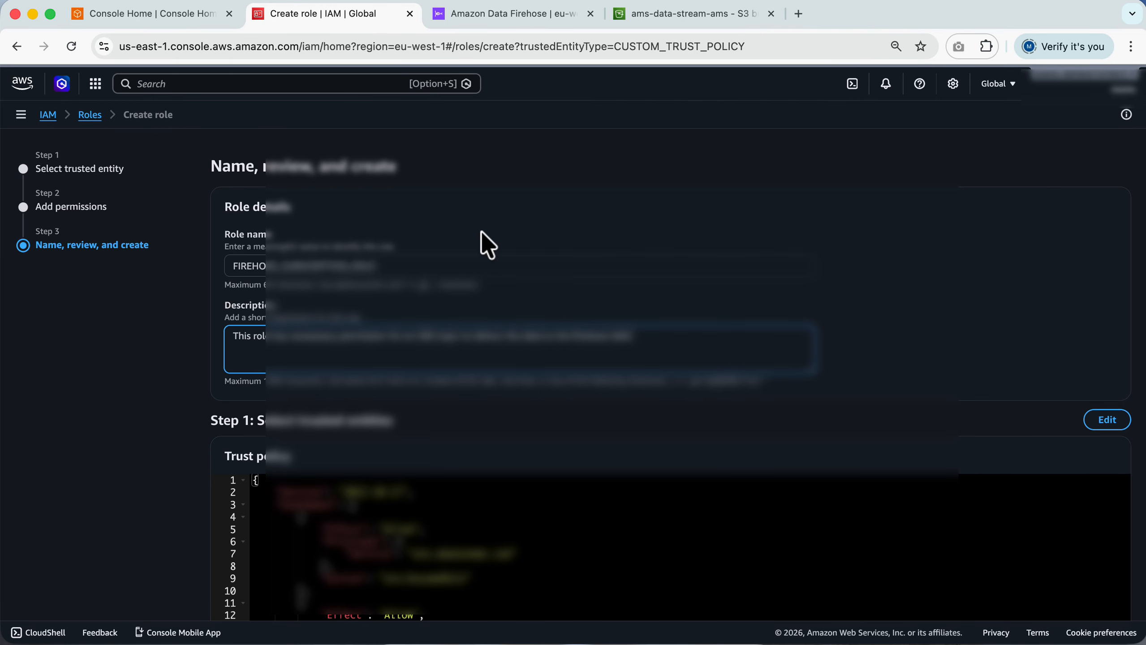
scroll(603, 305, "down", 10)
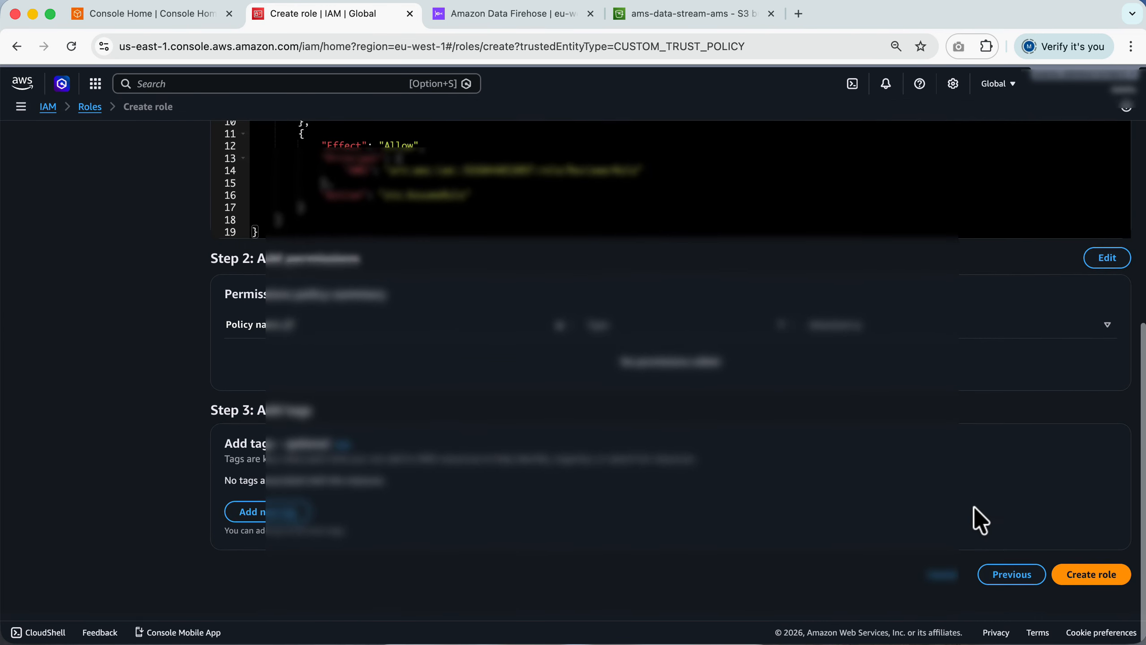
left_click(1081, 576)
Step: Start an inline policy for FIREHOSE_SUBSCRIPTION_ROLE and paste JSON allowing Firehose describe, list and put-record actions on ams-data-stream-ams in eu-west-1
left_click(1076, 449)
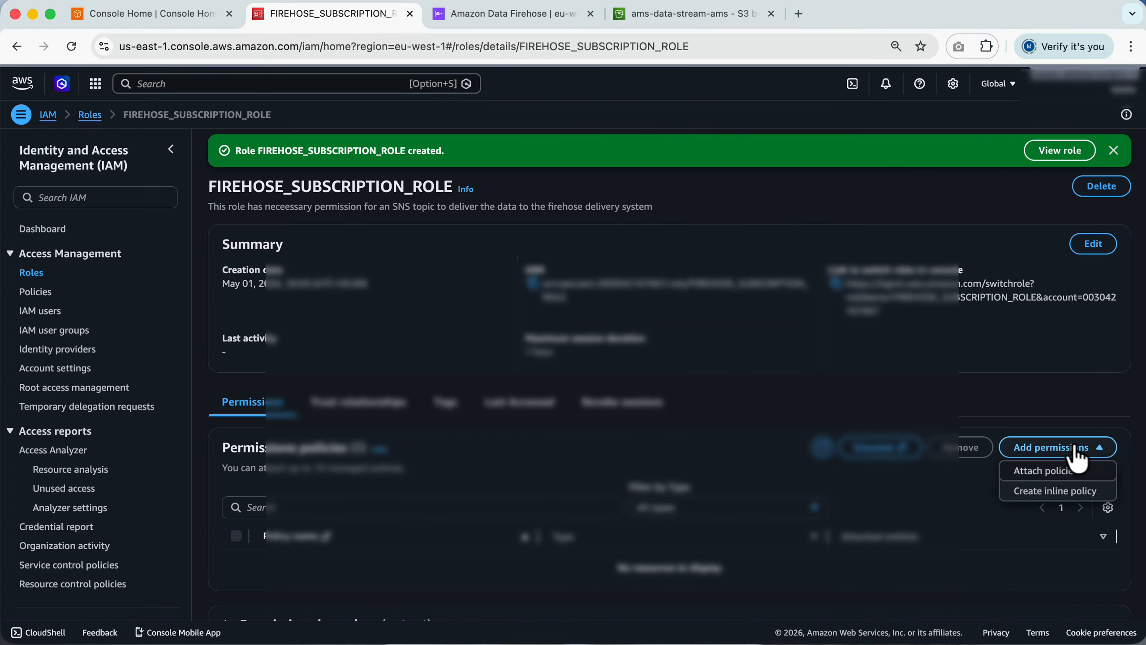
left_click(1061, 491)
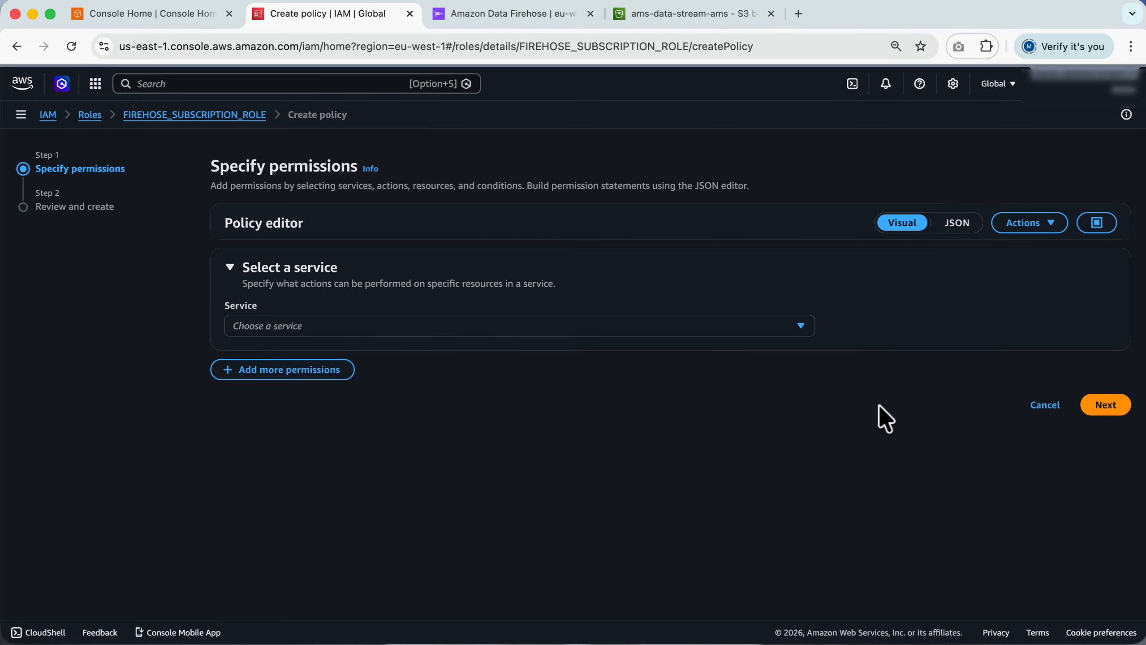
left_click(957, 223)
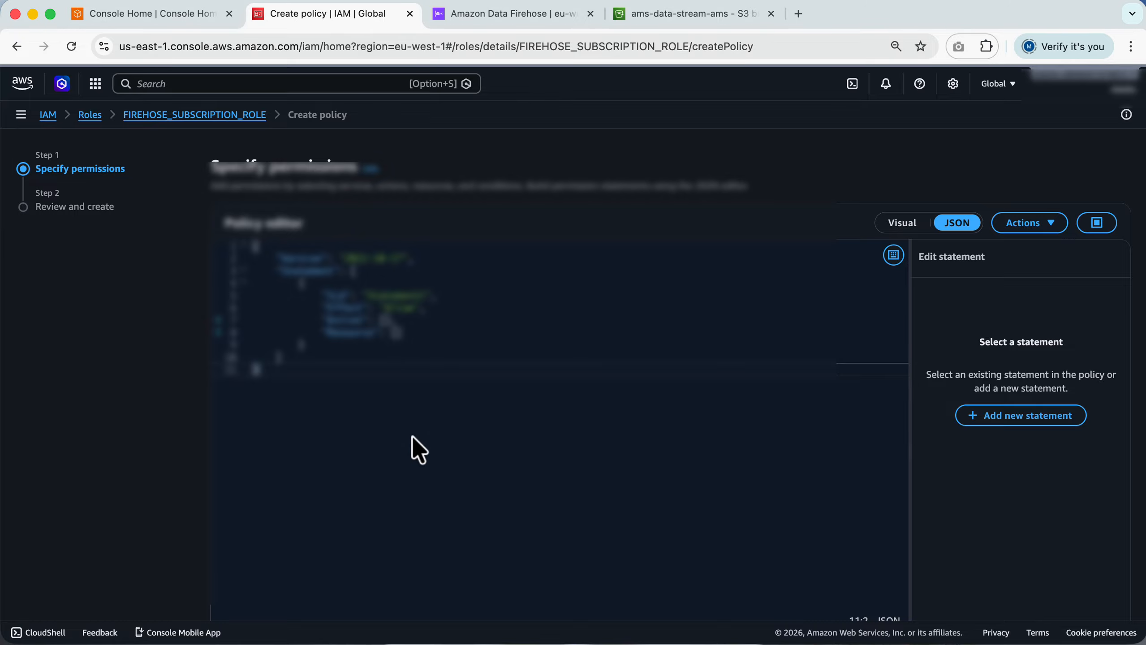
key("super+a")
key("super+v")
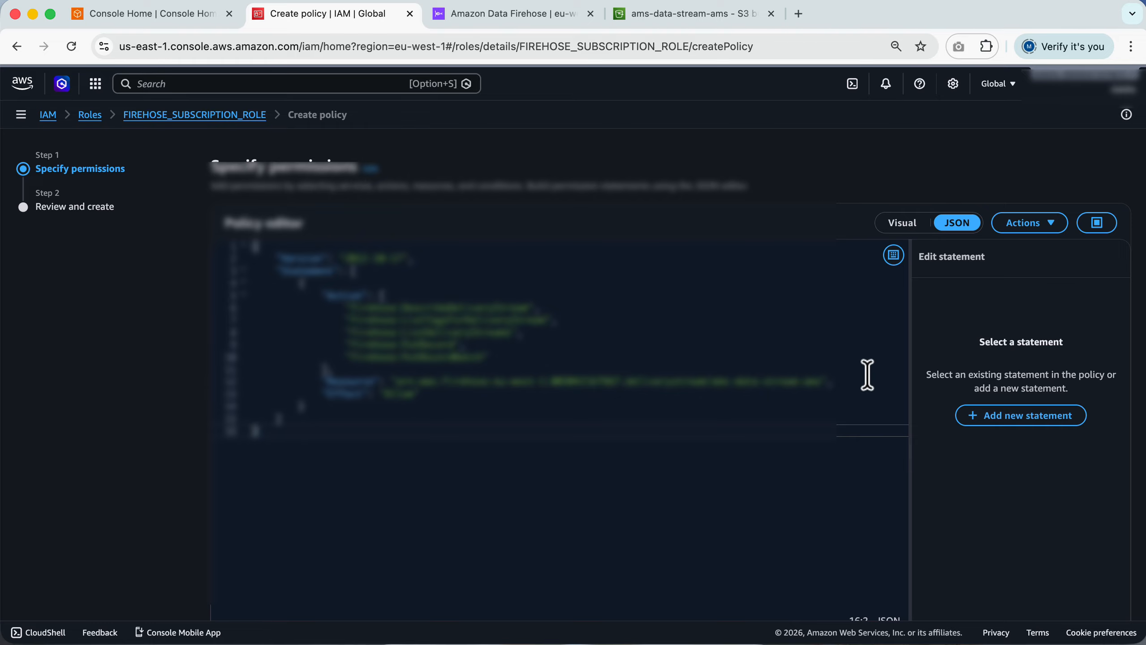
Step: Continue to the policy review, name the inline policy FirehoseSubscriptionRolePolicy and create it
scroll(939, 412, "down", 5)
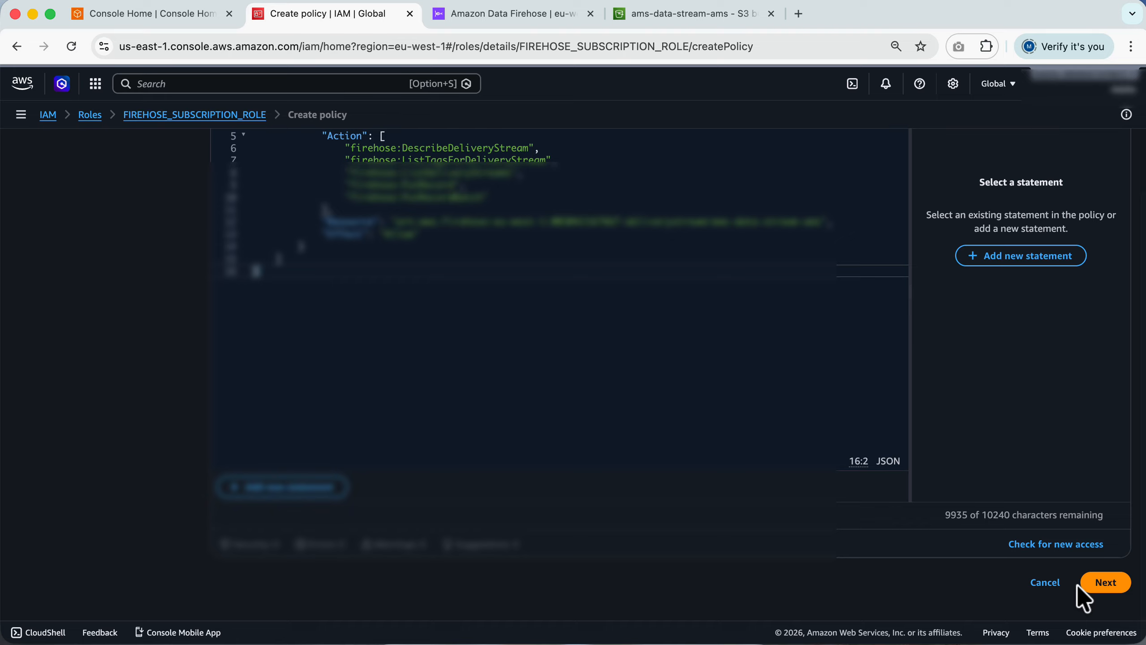
left_click(1105, 588)
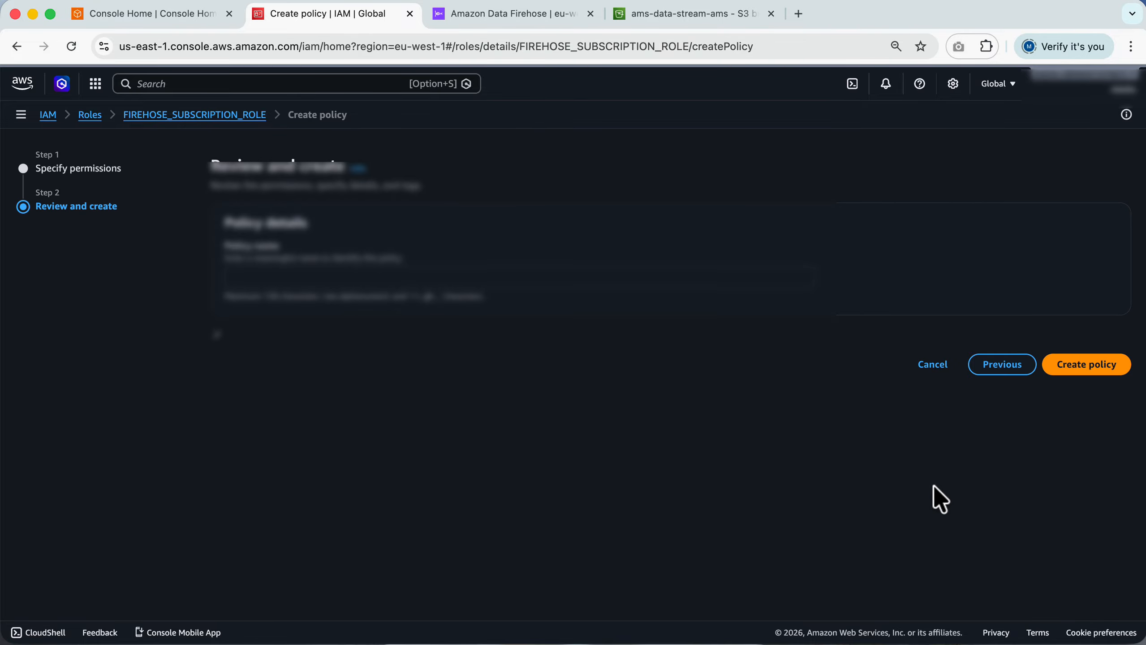
left_click(302, 276)
key("super+v")
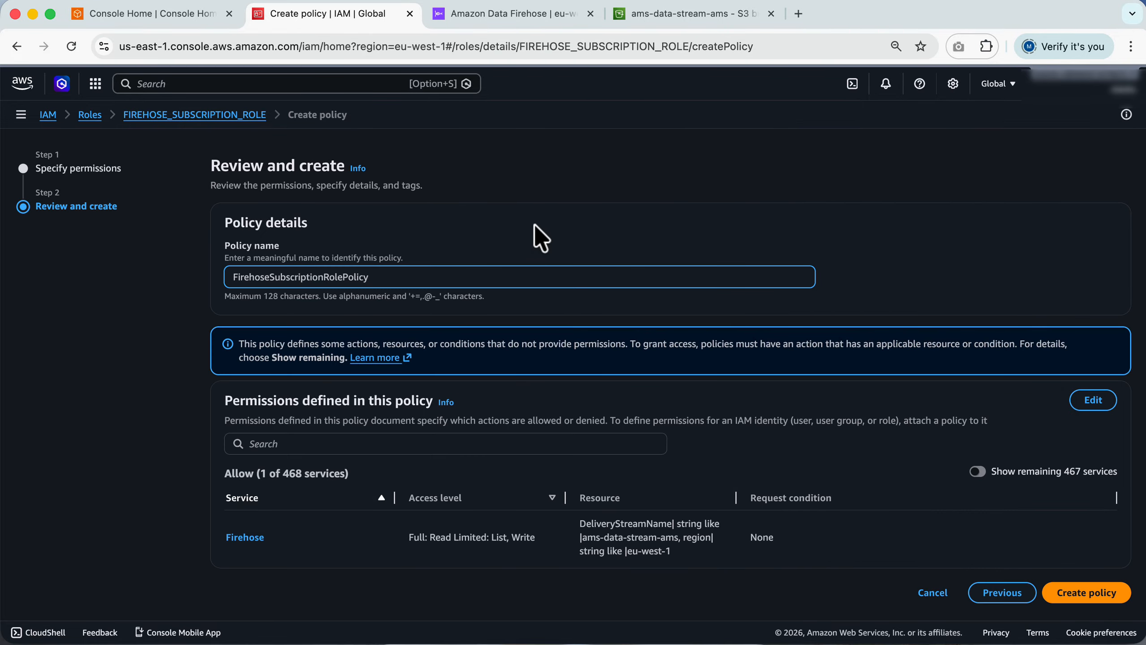
left_click(534, 229)
left_click(1087, 593)
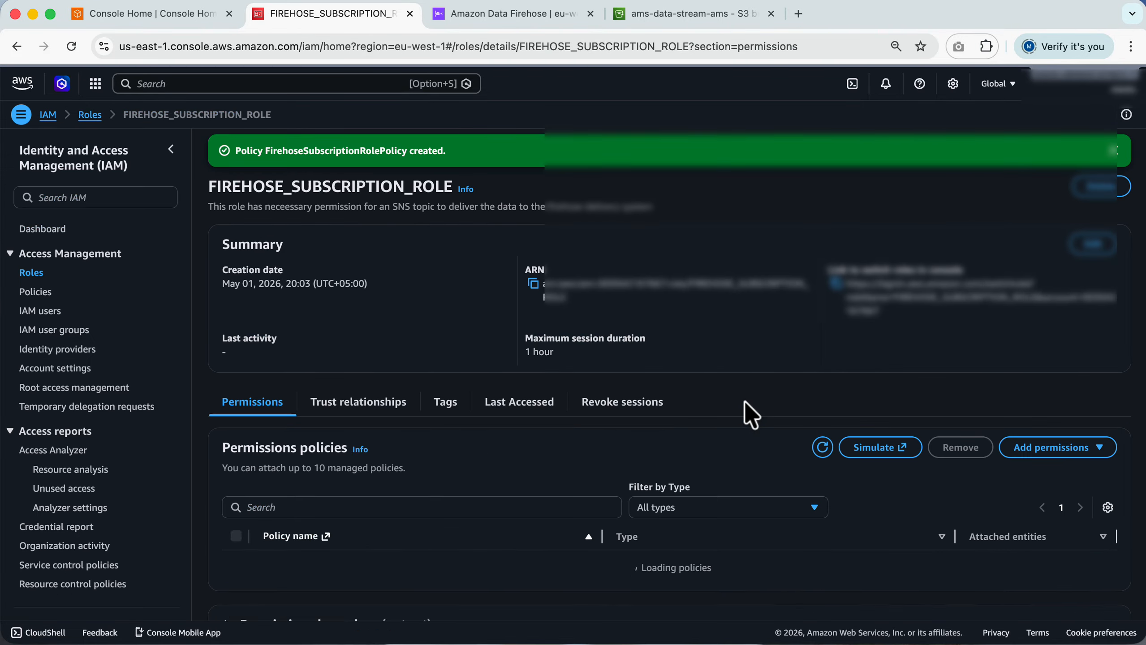
Step: Copy the ARN of FIREHOSE_SUBSCRIPTION_ROLE, and start creating another role from the roles list
left_click(533, 283)
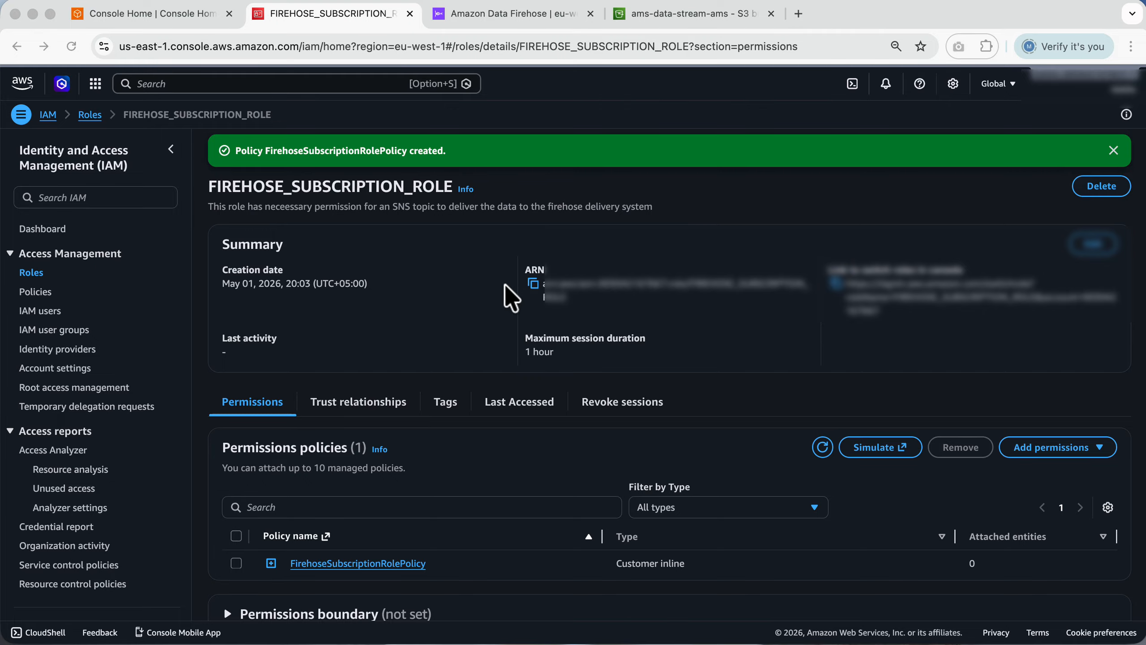
left_click(1113, 150)
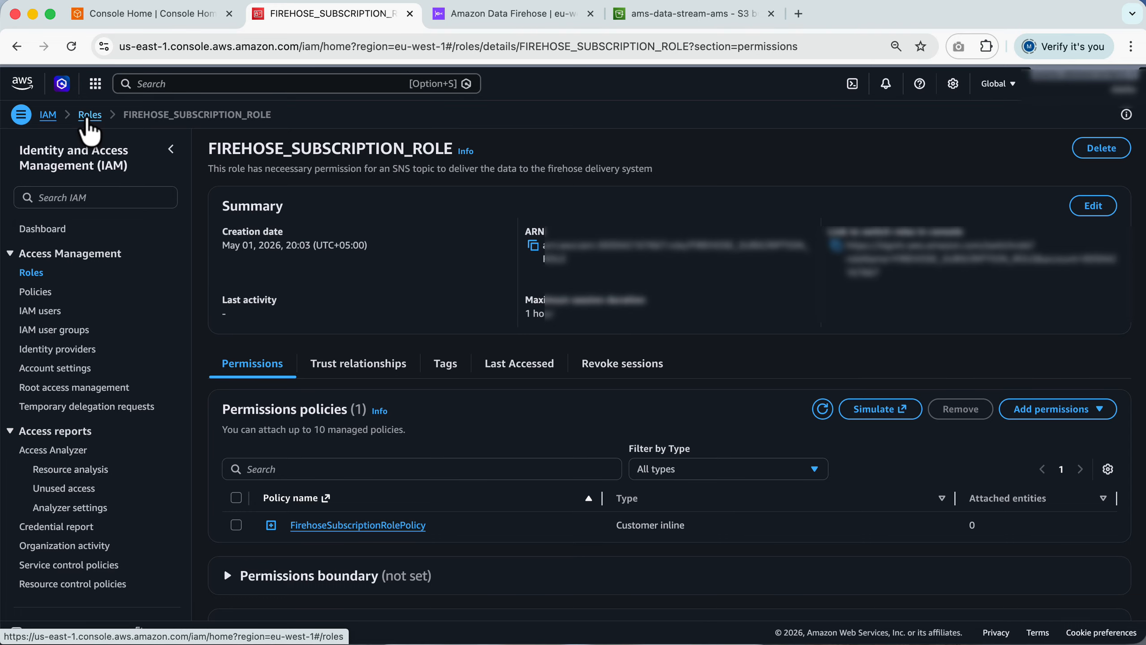
left_click(90, 115)
left_click(1098, 151)
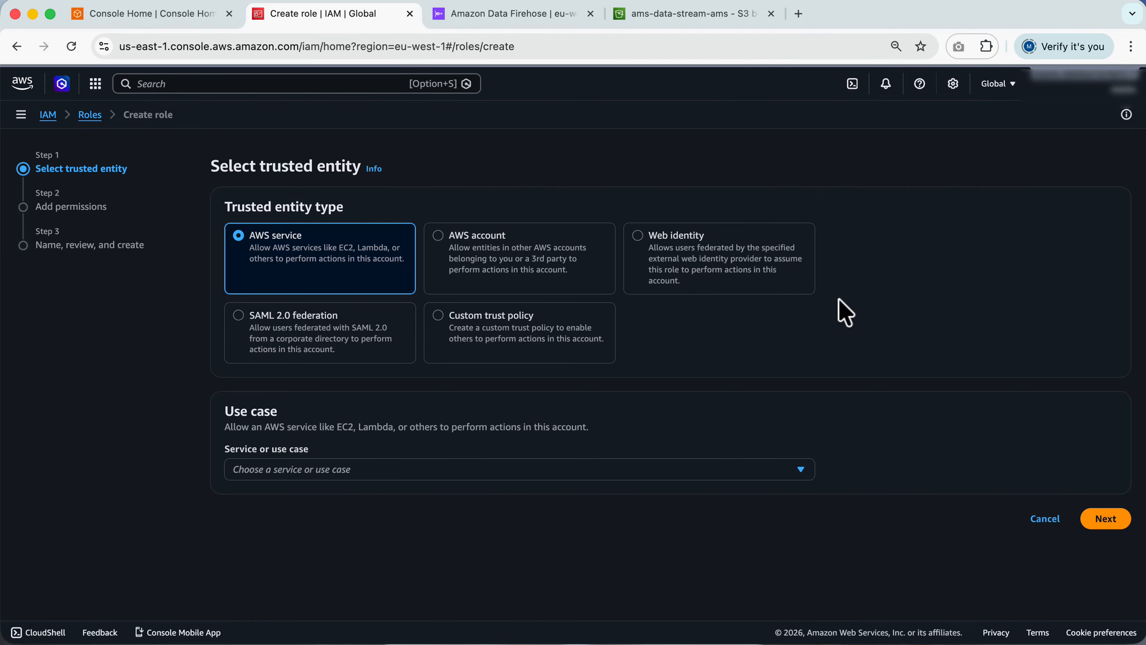
Step: Choose a custom trust policy, paste JSON letting the SubscriberRole principal perform sts:AssumeRole and sts:TagSession, and continue without attaching permissions policies
left_click(556, 326)
scroll(910, 303, "down", 5)
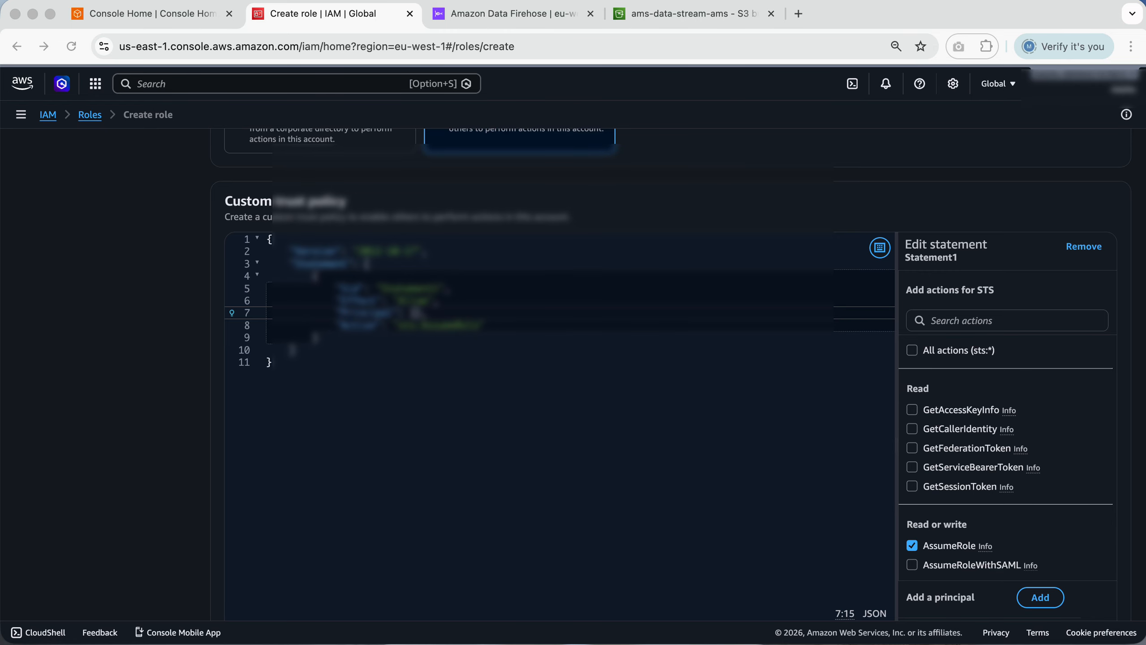
left_click(399, 453)
key("super+a")
left_click(399, 453)
key("super+a")
key("super+v")
scroll(443, 486, "down", 4)
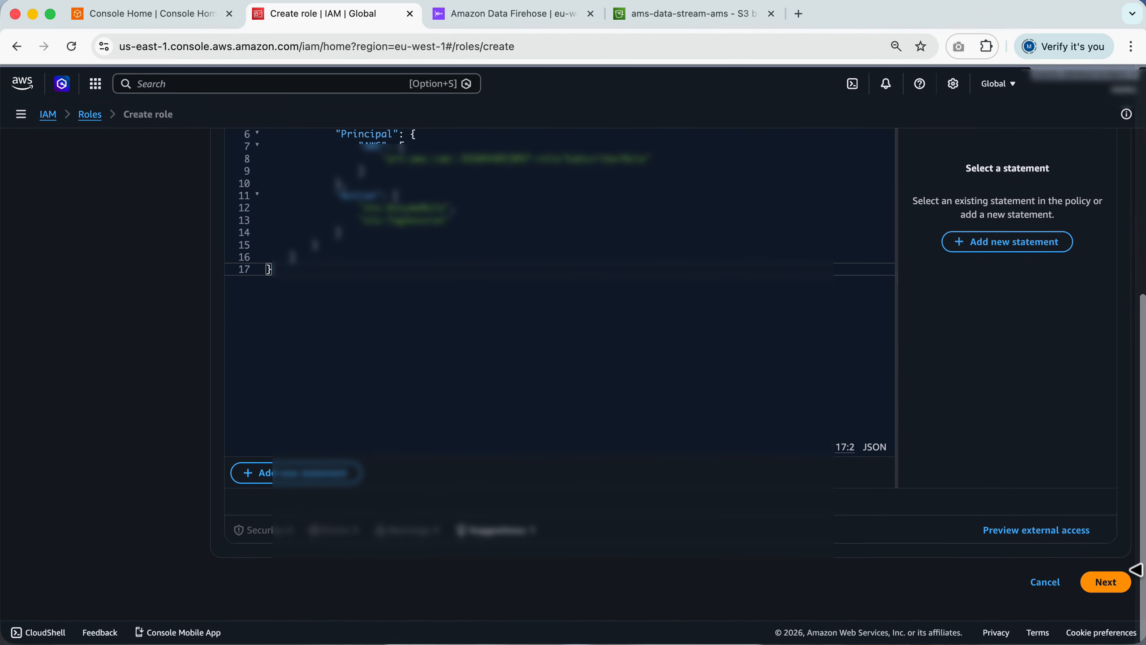
left_click(1102, 588)
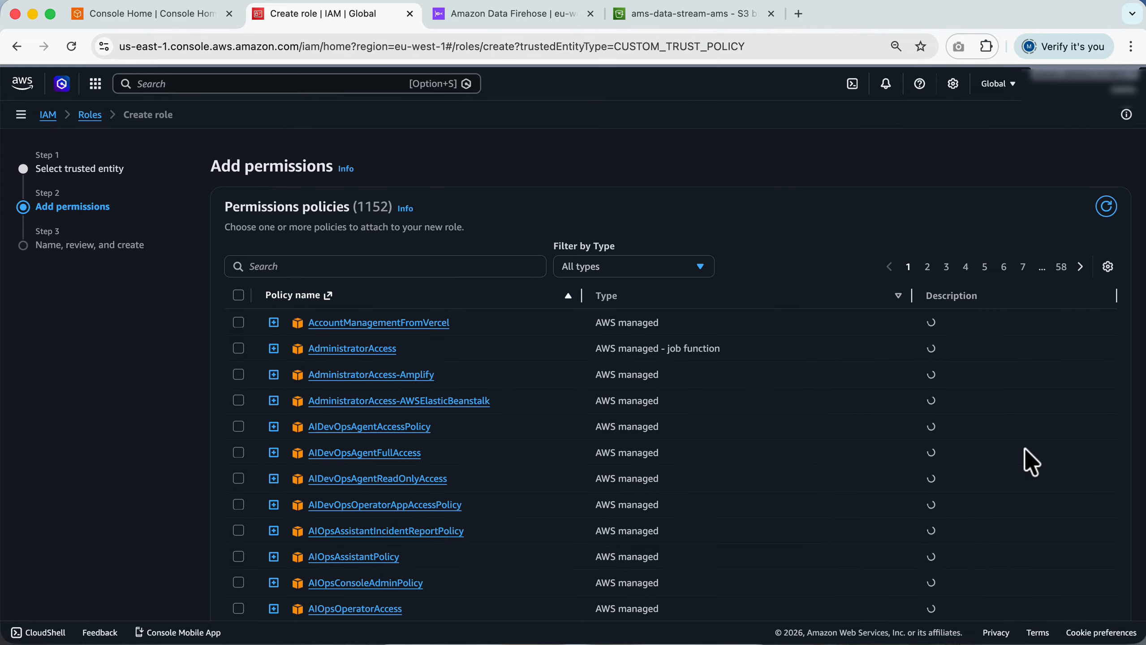
scroll(1039, 488, "down", 7)
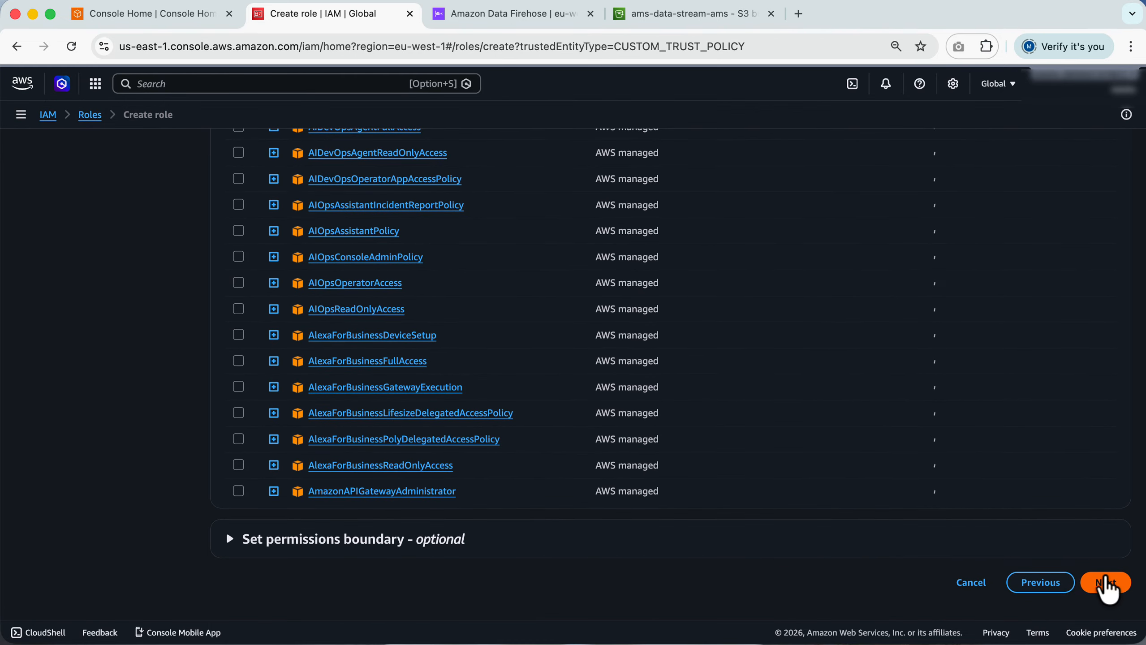
left_click(1105, 586)
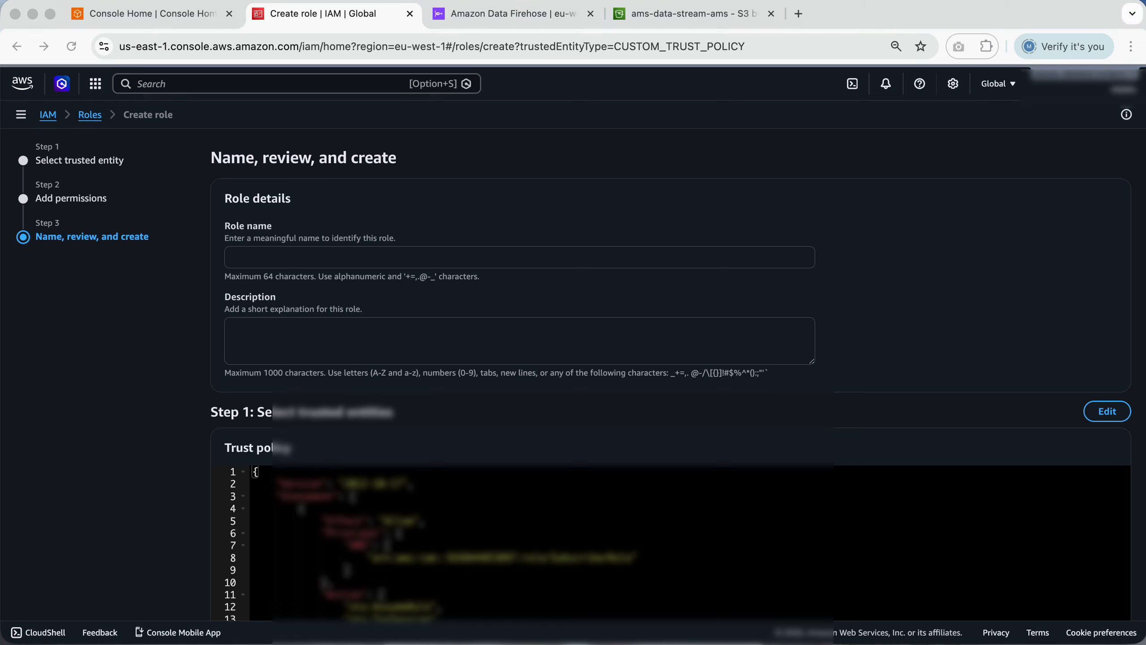
Step: Name the role FIREHOSE_SUBSCRIBER_ROLE, describe it as allowing Amazon Marketing Stream to create SNS subscription on behalf of customers, and create it
scroll(595, 237, "up", 1)
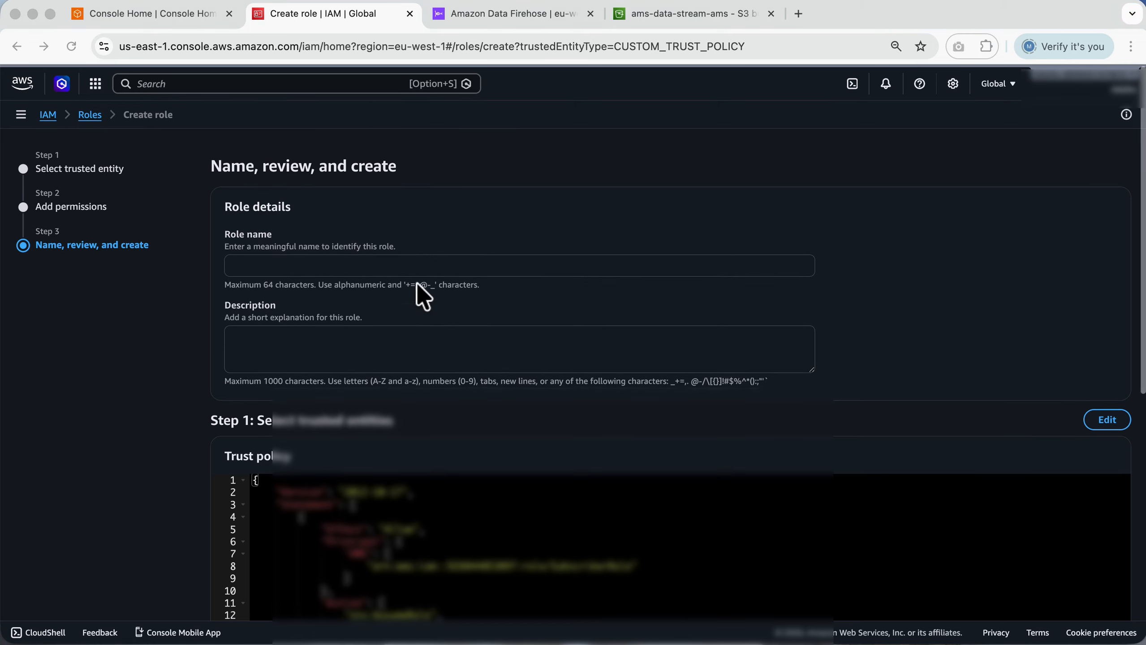
left_click(429, 265)
key("super+v")
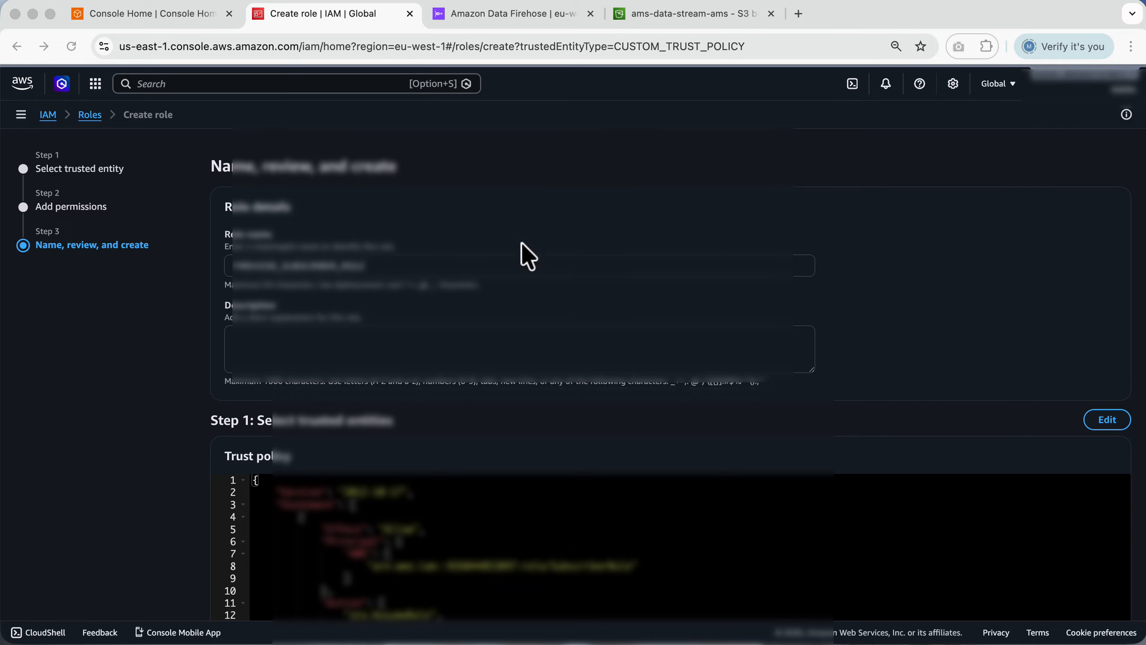
left_click(436, 340)
key("super+v")
scroll(729, 300, "down", 9)
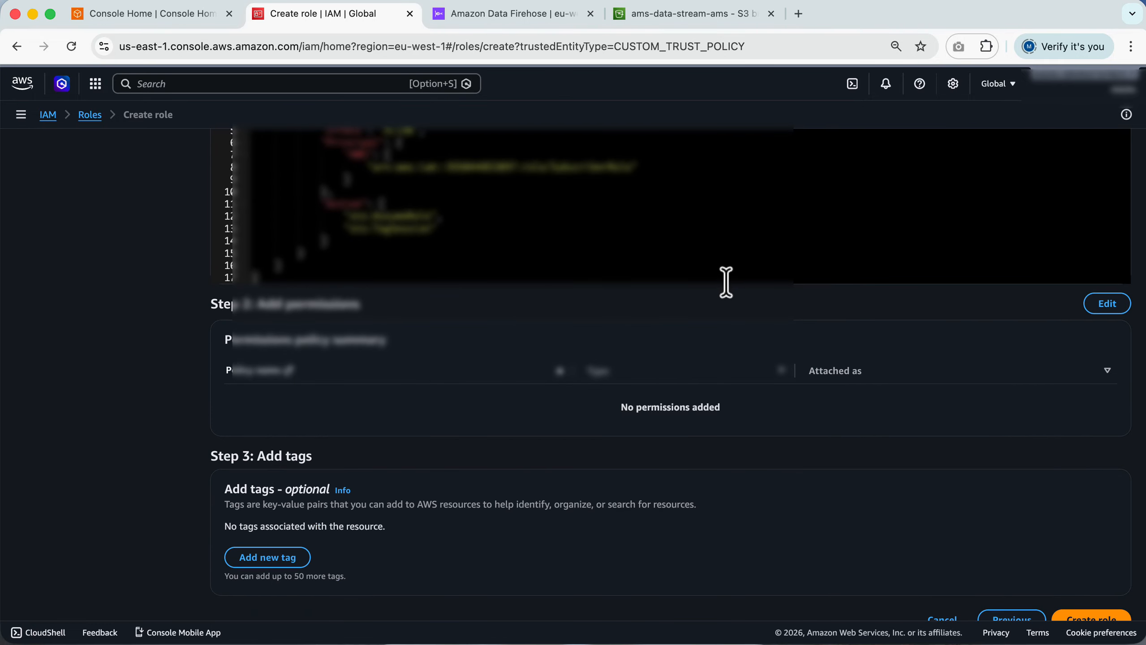
scroll(727, 284, "down", 2)
left_click(1084, 586)
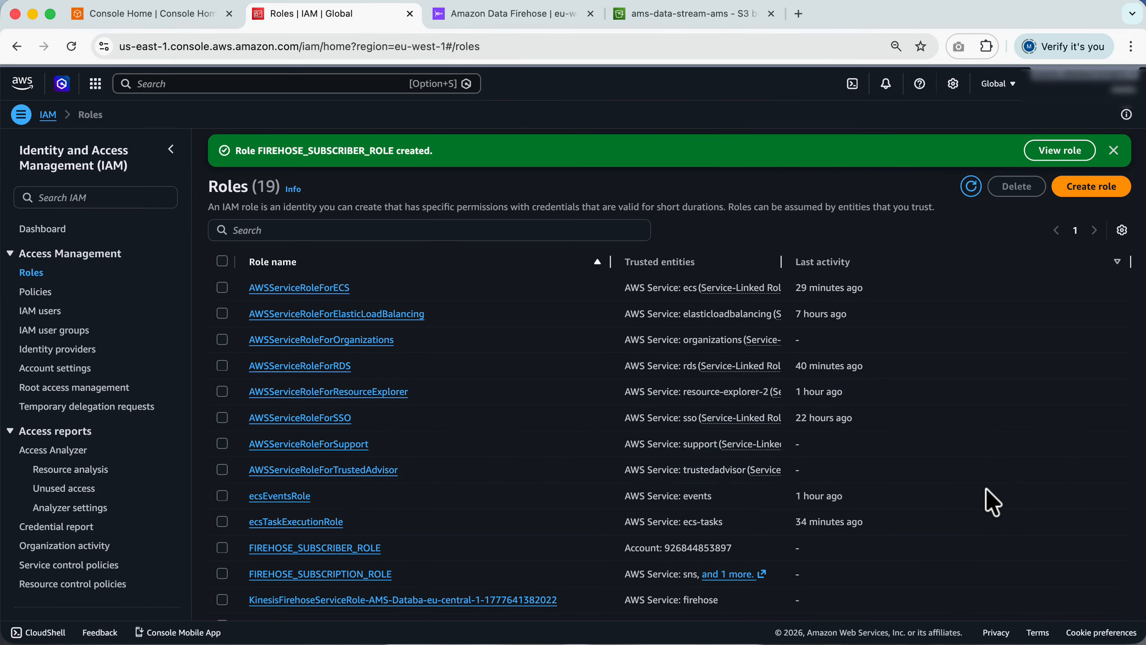
Step: Find FIREHOSE_SUBSCRIBER_ROLE in the roles list, open it and start an inline policy for it
left_click(455, 230)
key("super+v")
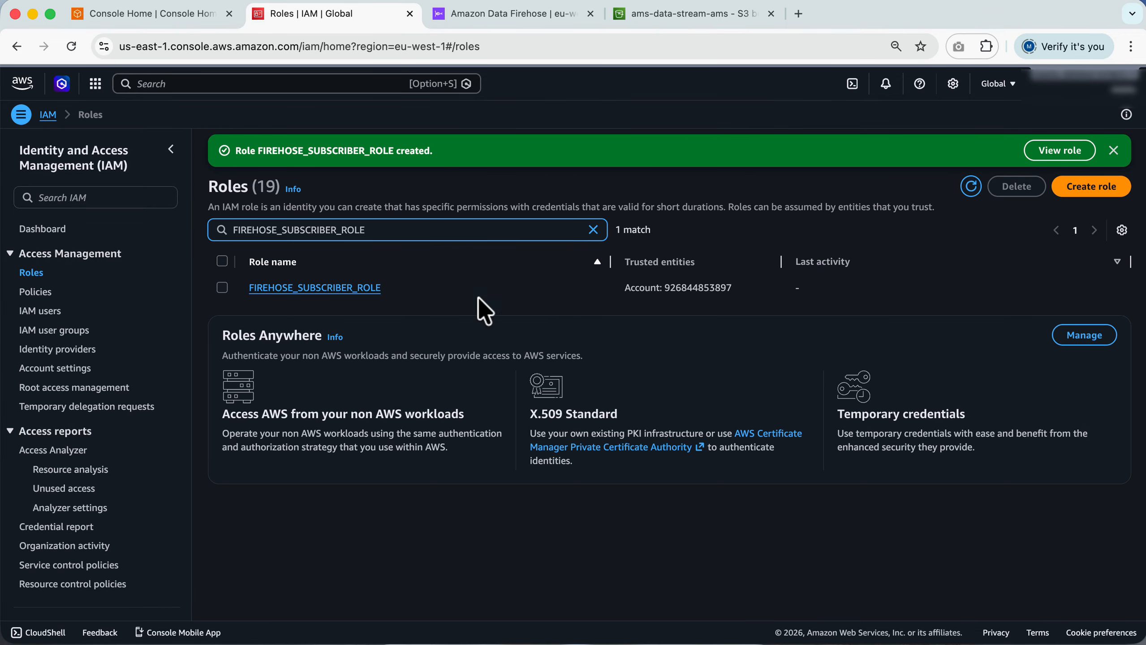
left_click(316, 291)
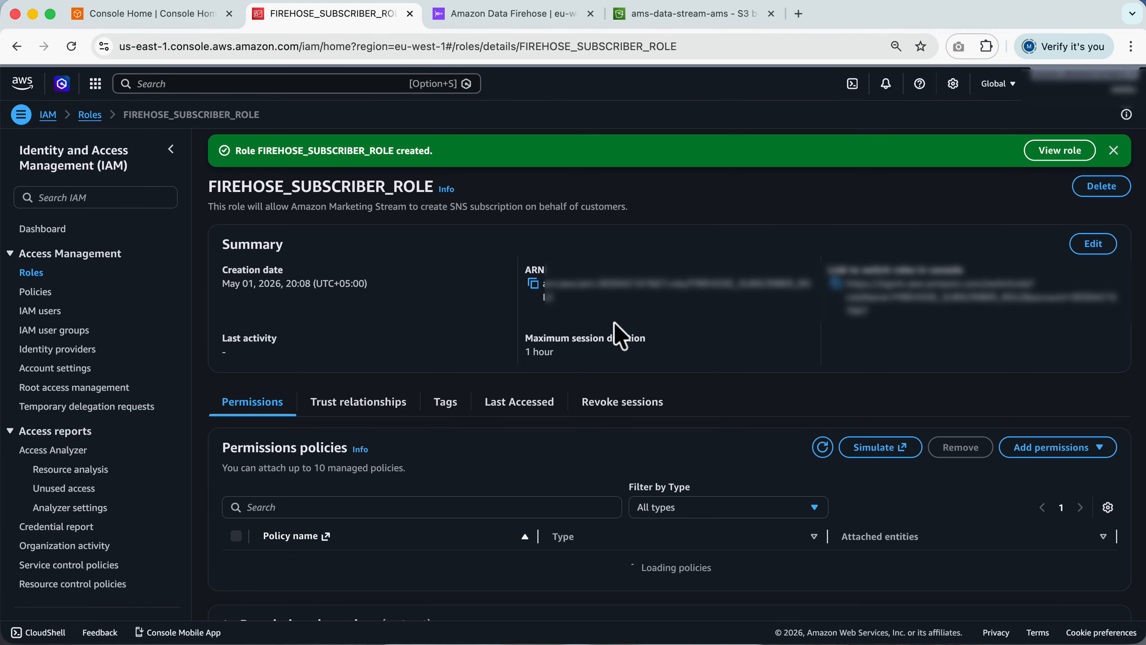
left_click(1087, 450)
left_click(1055, 491)
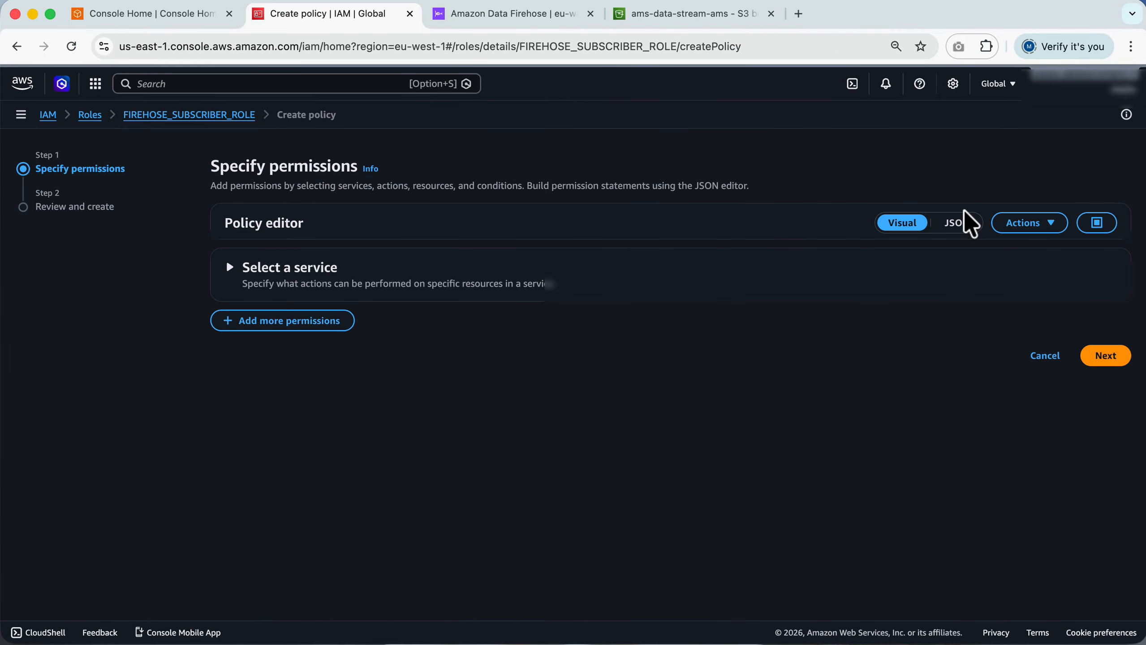
Step: Replace the policy JSON with statements allowing iam:PassRole on FIREHOSE_SUBSCRIPTION_ROLE and SNS subscribe and unsubscribe actions on topics in eu-west-1
left_click(960, 223)
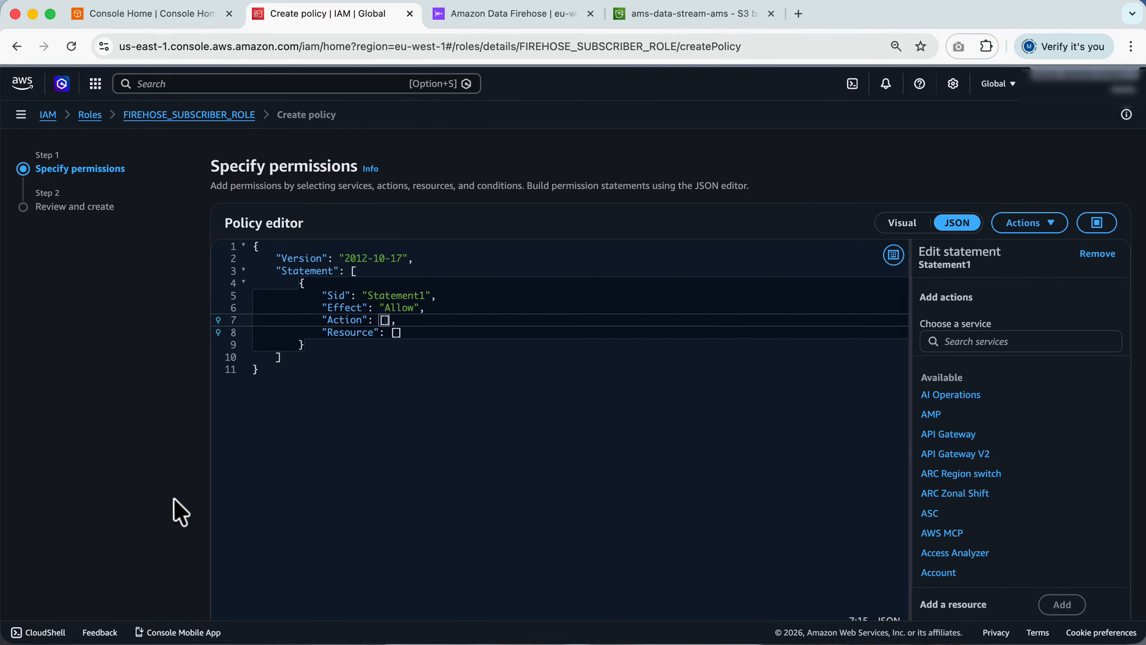
left_click(468, 405)
key("super+a")
key("super+v")
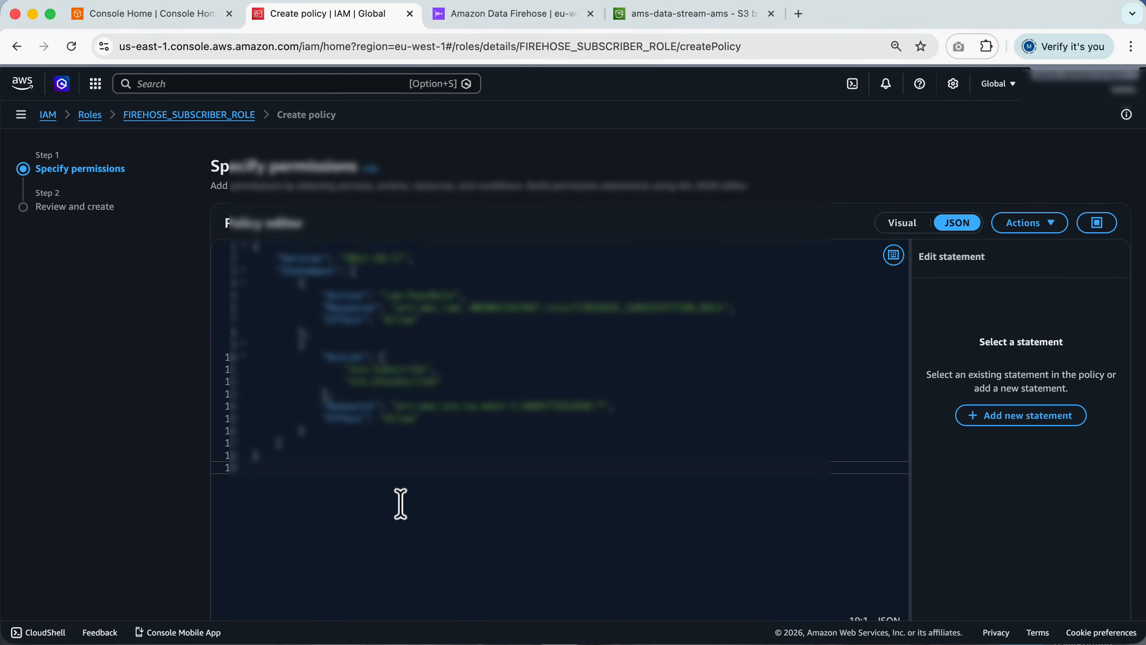
scroll(709, 516, "down", 4)
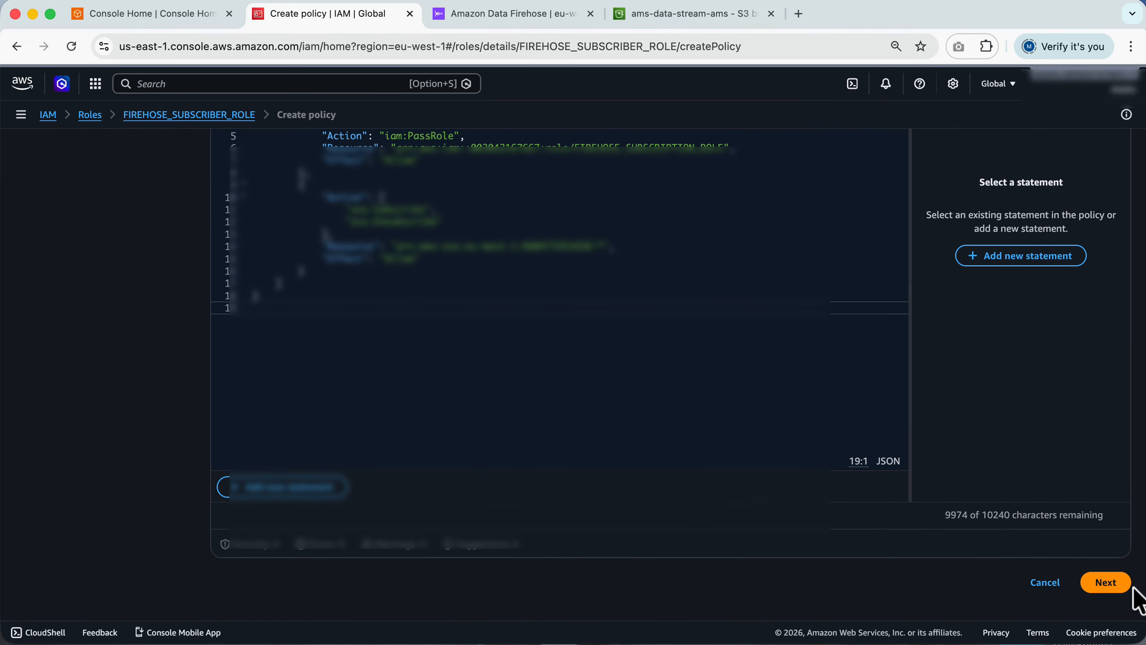
Step: Continue to the policy review, name the inline policy Firehose_SubscriberRole_Policy and create it
left_click(1105, 582)
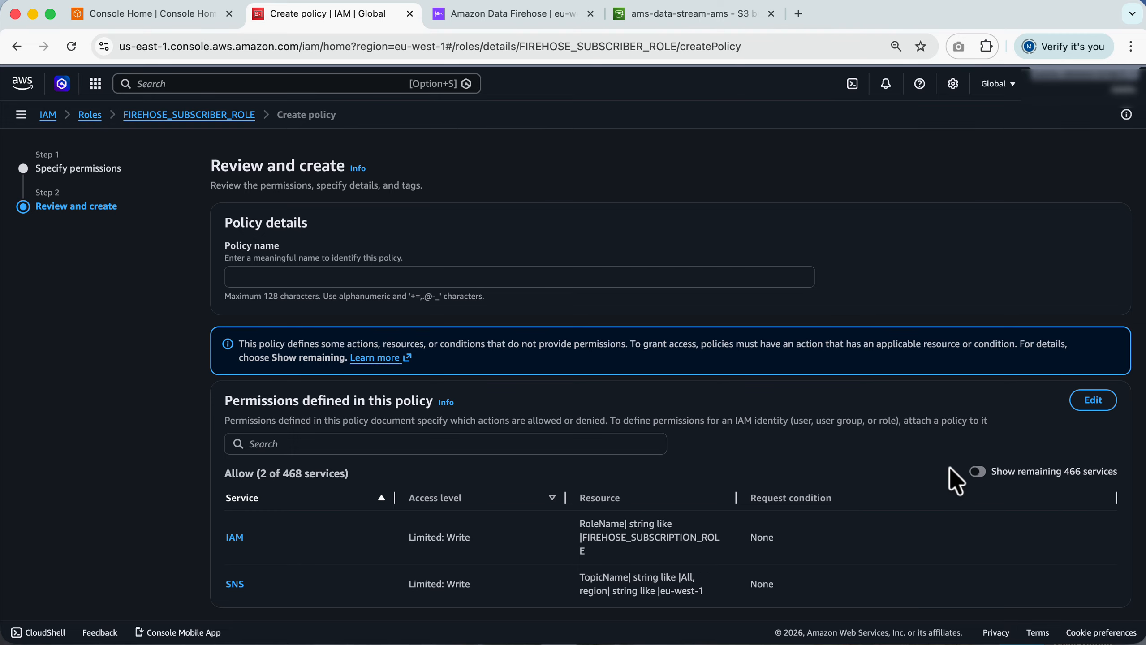
scroll(951, 468, "down", 2)
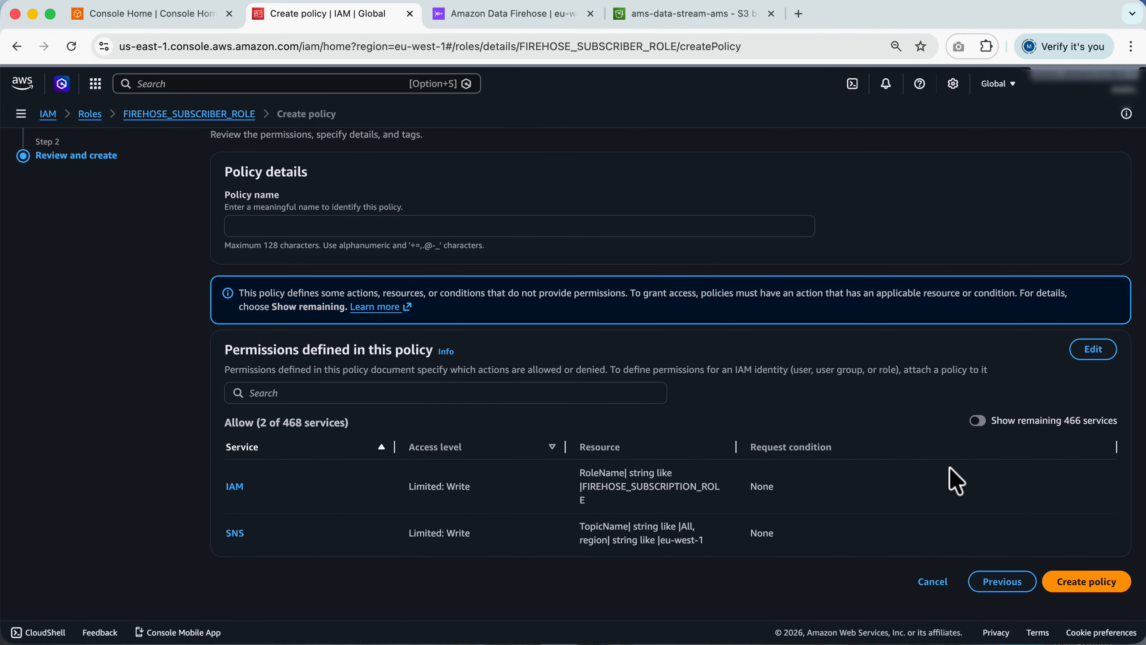
left_click(487, 225)
key("super+v")
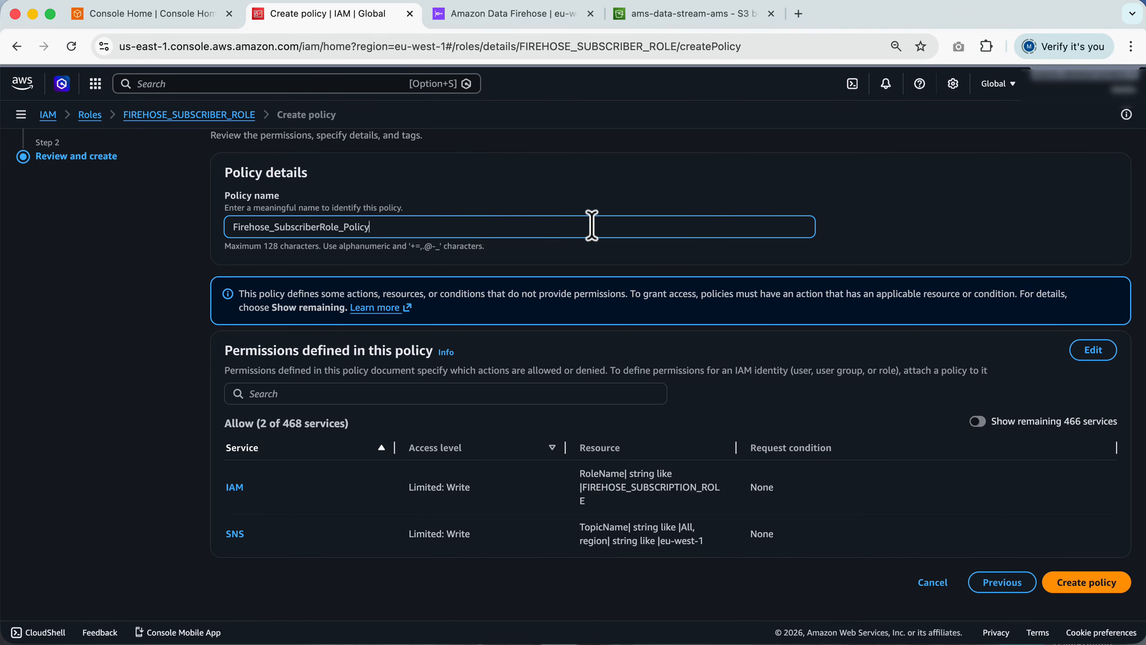
left_click(1093, 587)
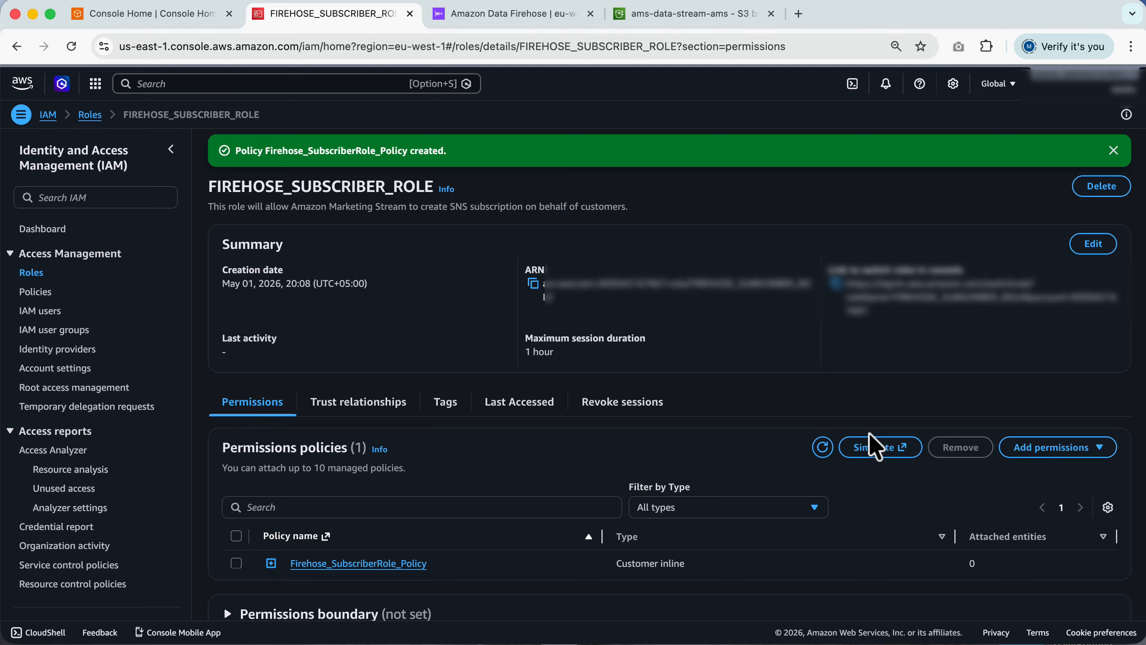
Step: Copy the ARN of FIREHOSE_SUBSCRIBER_ROLE and switch away from the browser
left_click(534, 283)
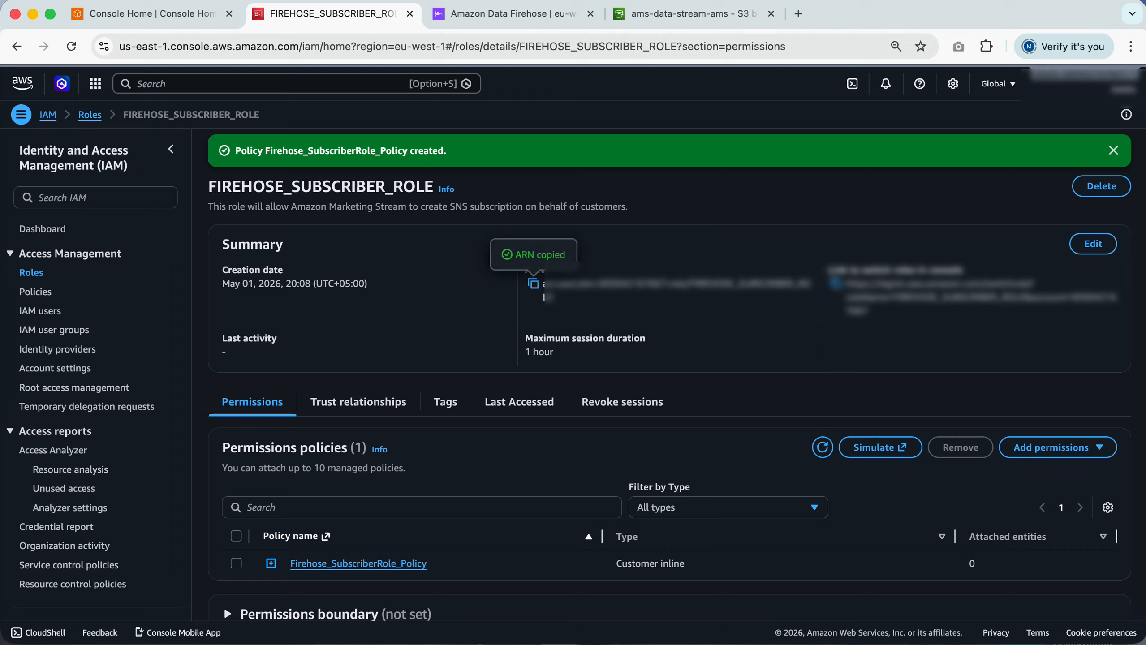
key("super+Tab")
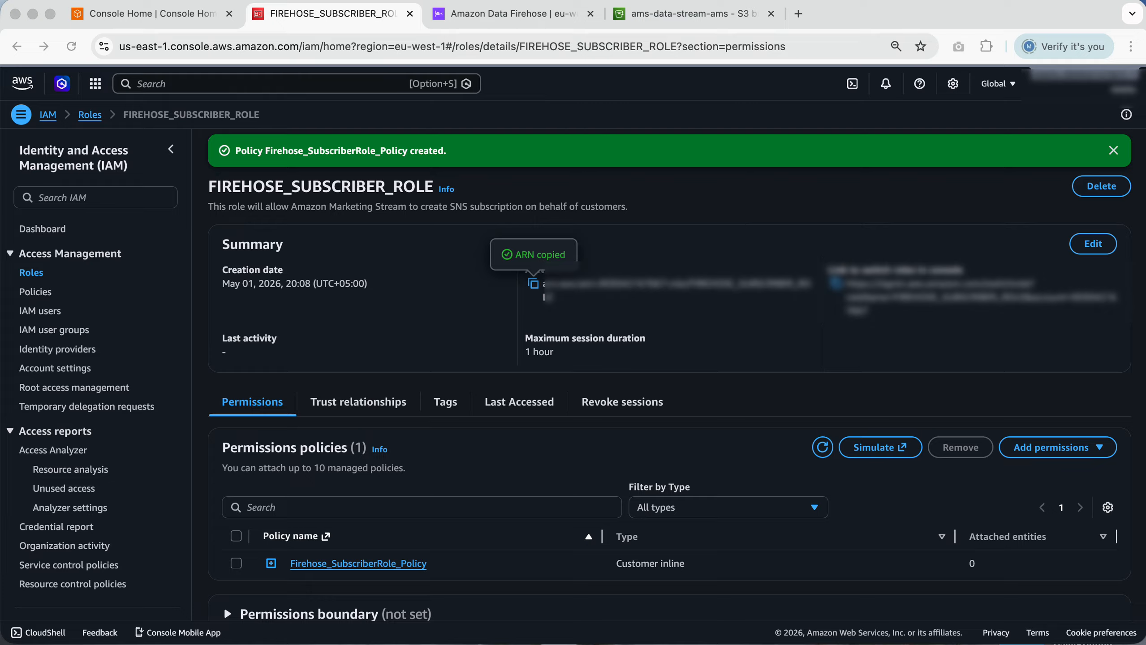